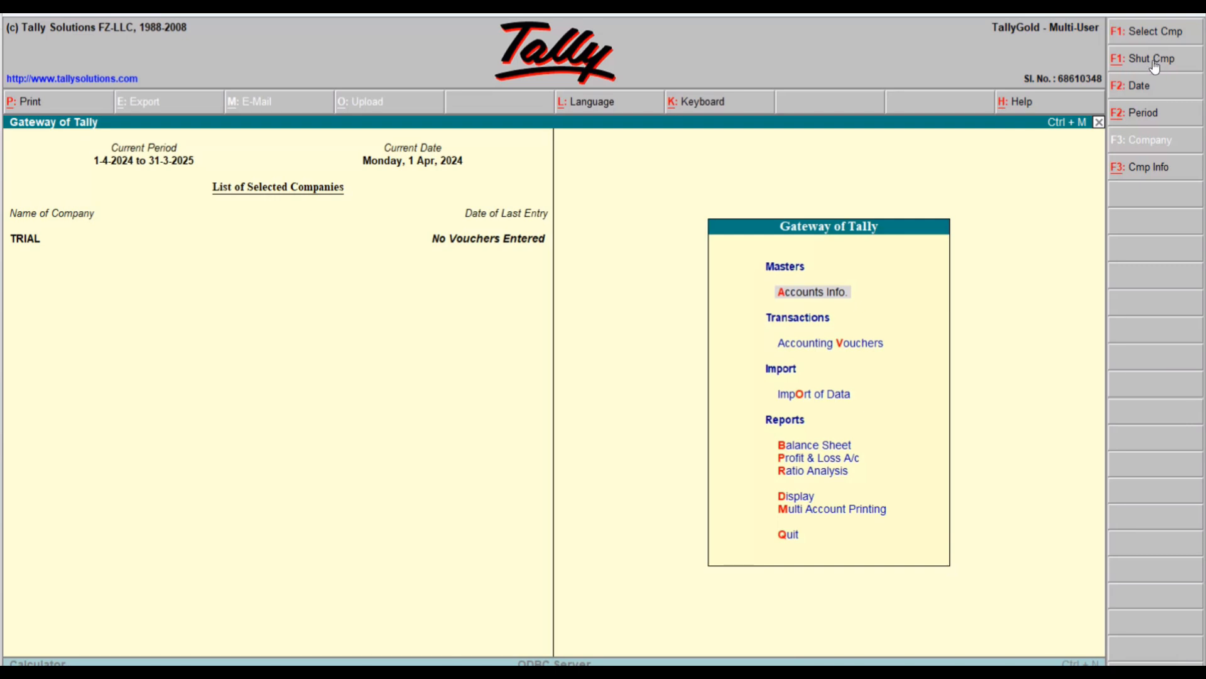
# - Shut the TRIAL company and start creating a company named ABC COMPANY 24-25, leaving its address blank
pyautogui.click(1154, 60)
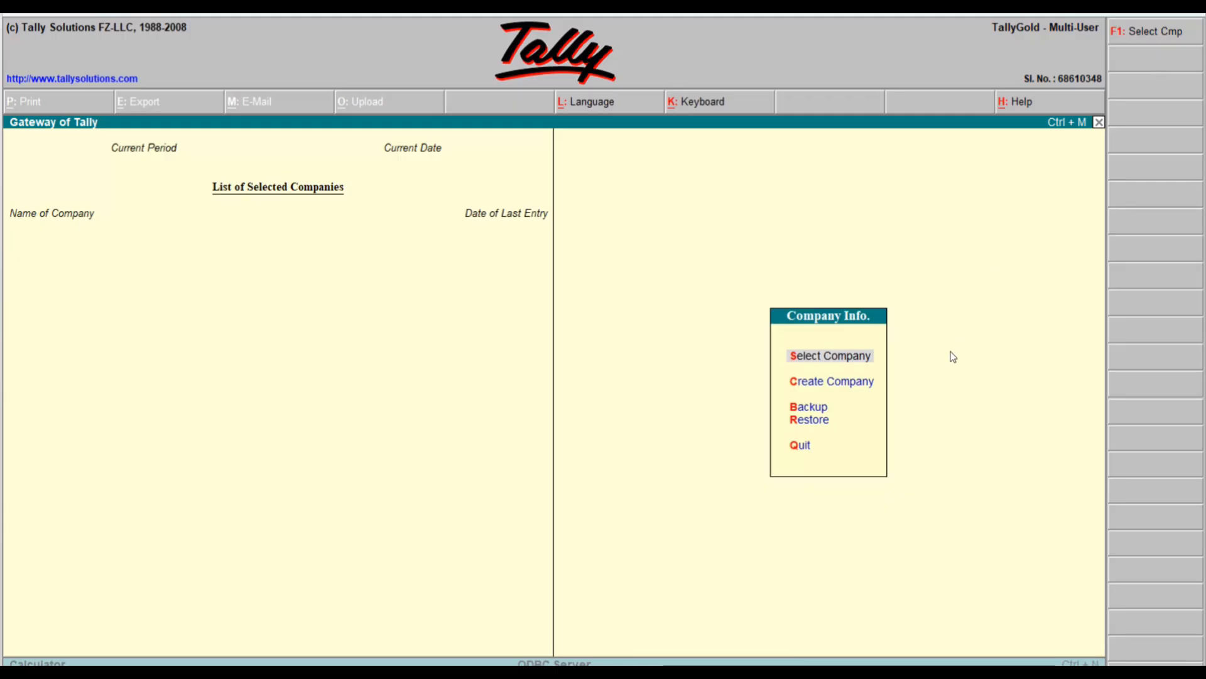
pyautogui.press('Down')
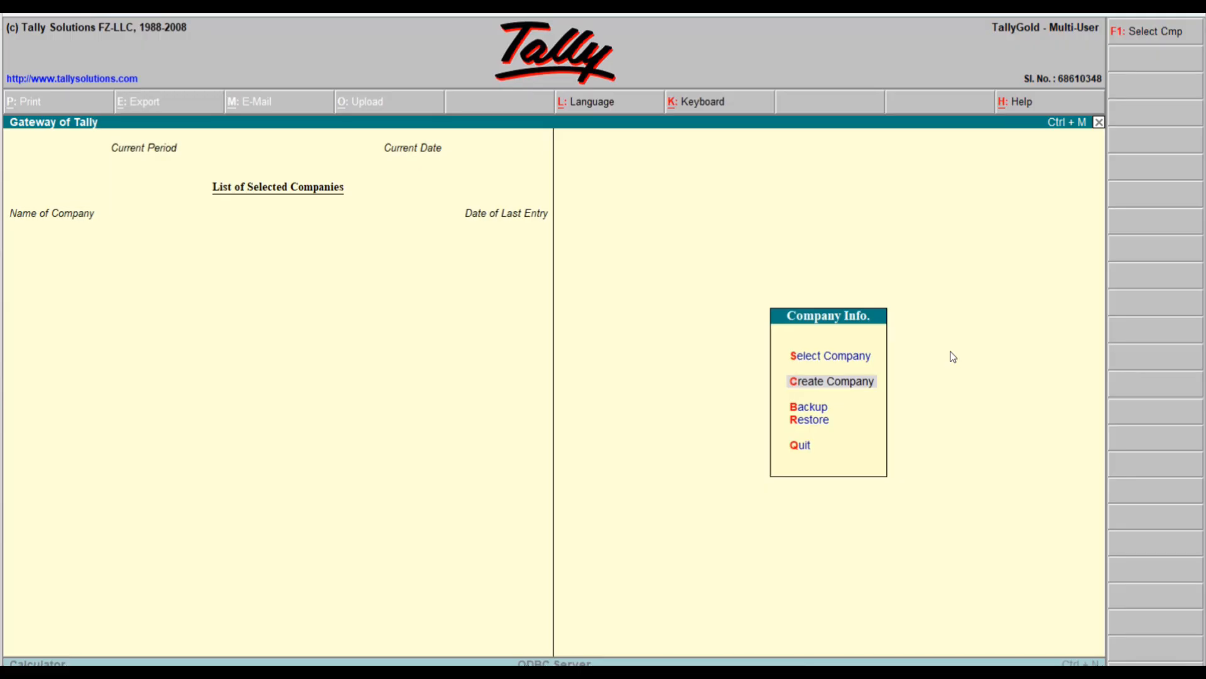
pyautogui.press('Return')
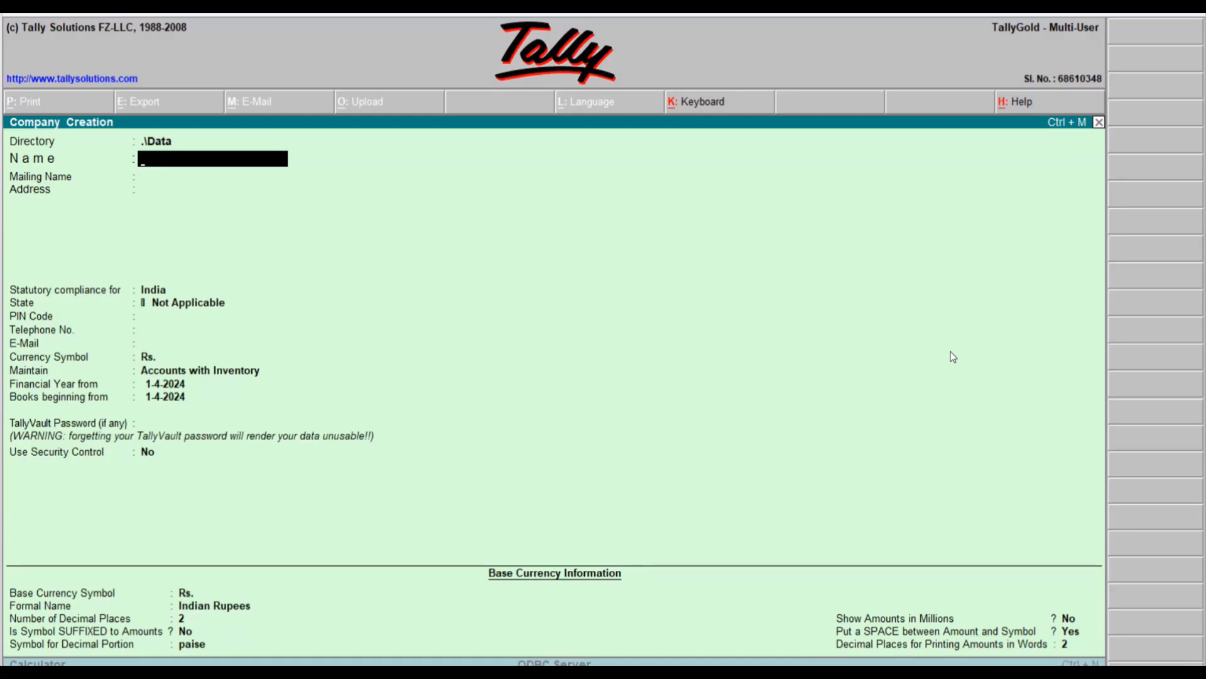
pyautogui.write('ABC COMPANY 24-25')
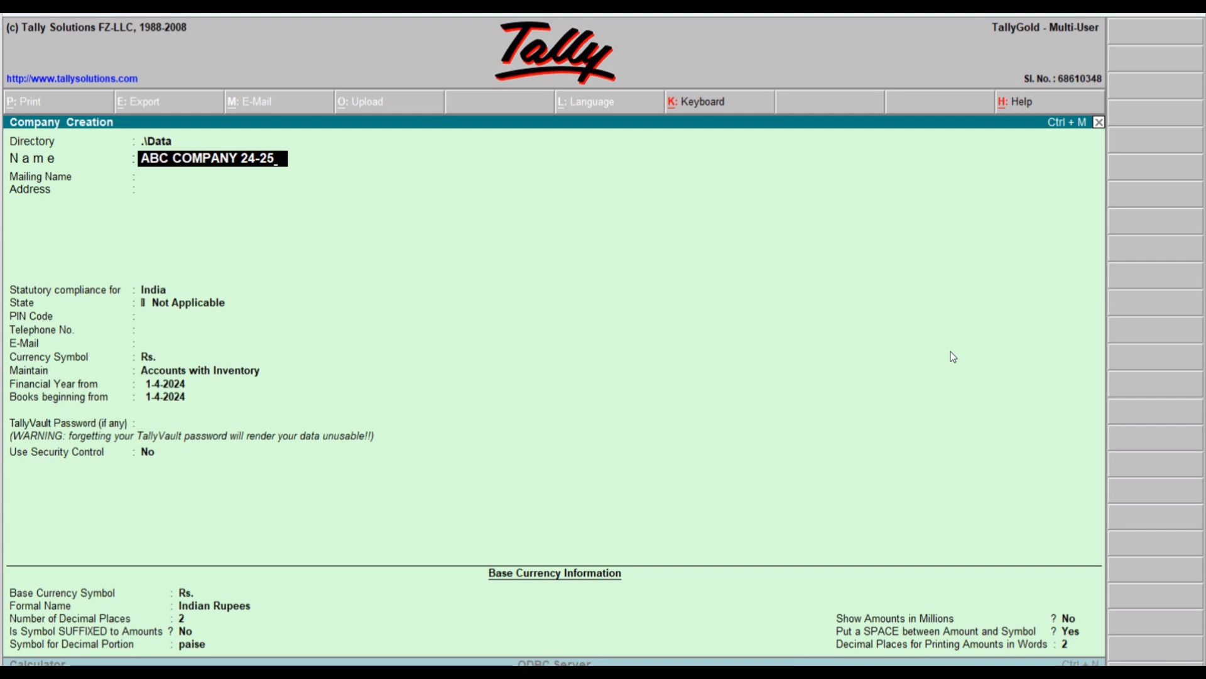
pyautogui.press('Return')
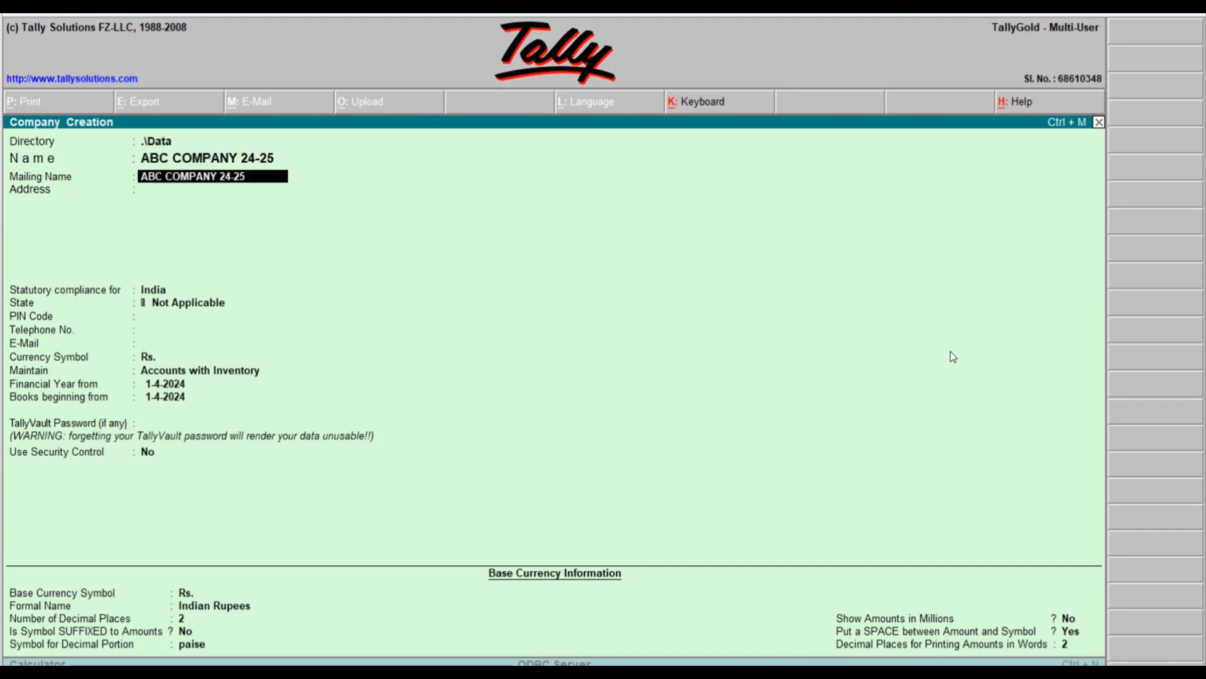
pyautogui.press('Return')
pyautogui.press('Return')
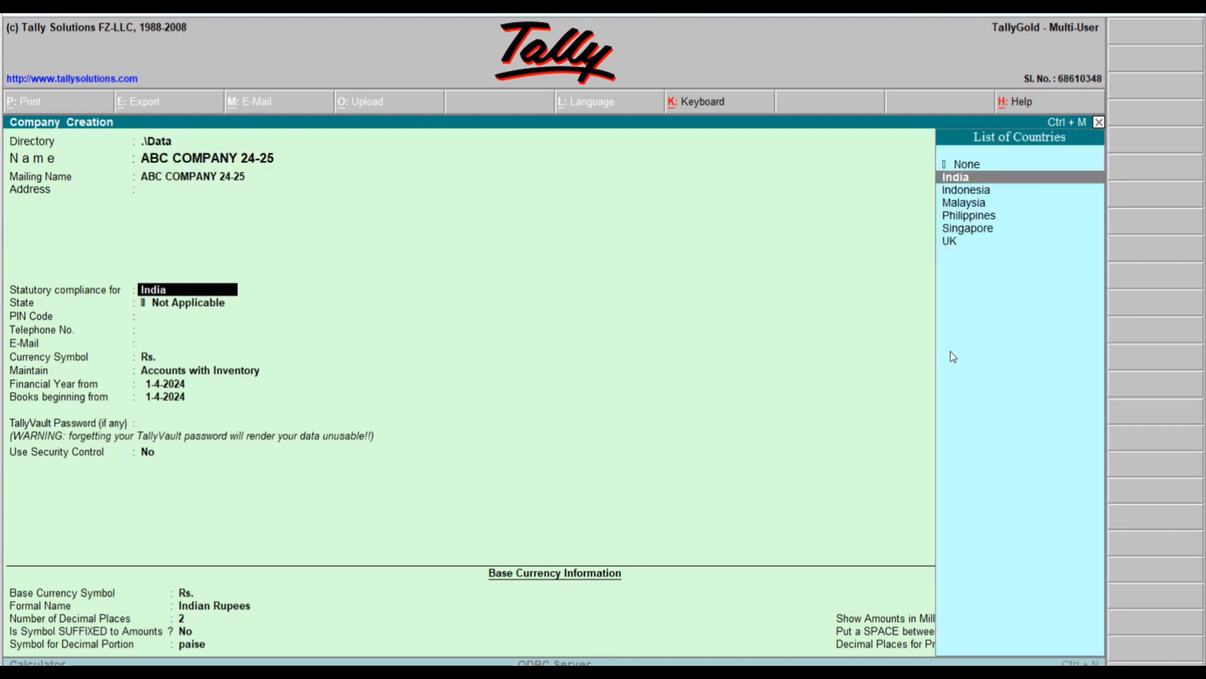
# - Set the new company's statutory compliance to India and its state to Rajasthan, leaving the contact details blank
pyautogui.press('Return')
pyautogui.write('RAJA')
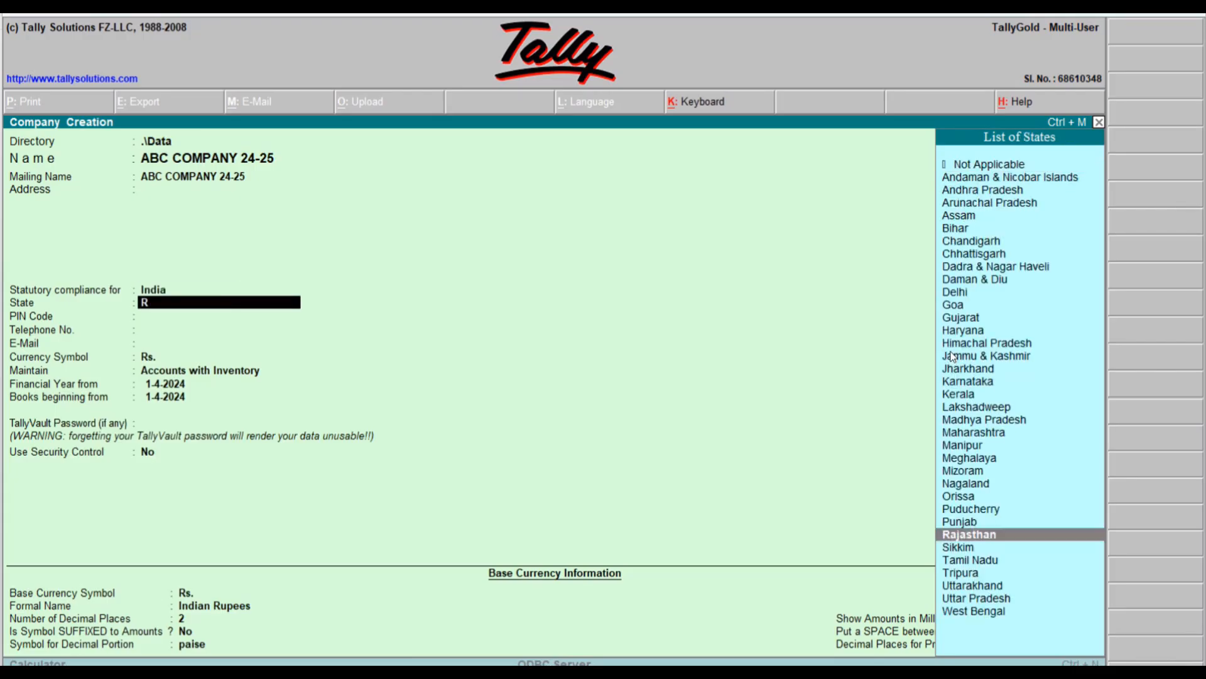
pyautogui.press('Return')
pyautogui.press('Return')
pyautogui.press('Return')
pyautogui.press('Return')
pyautogui.press('Return')
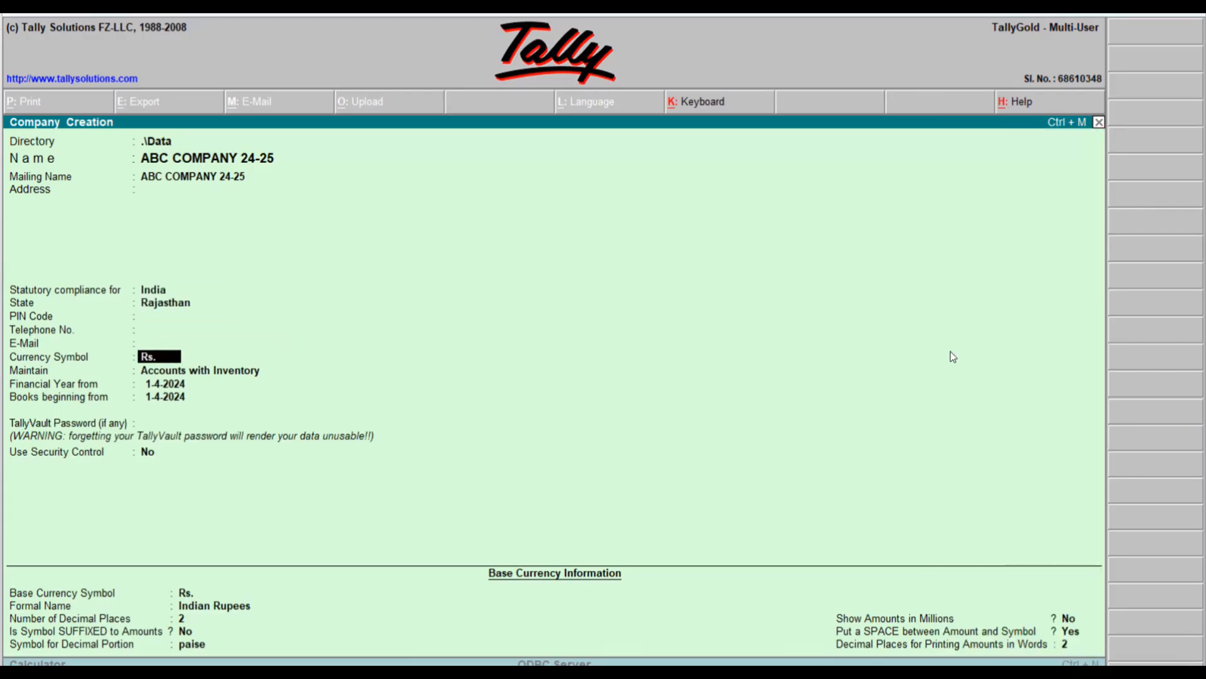
# - Set the company to maintain accounts only and create it with the default financial year, security and currency settings
pyautogui.press('Up')
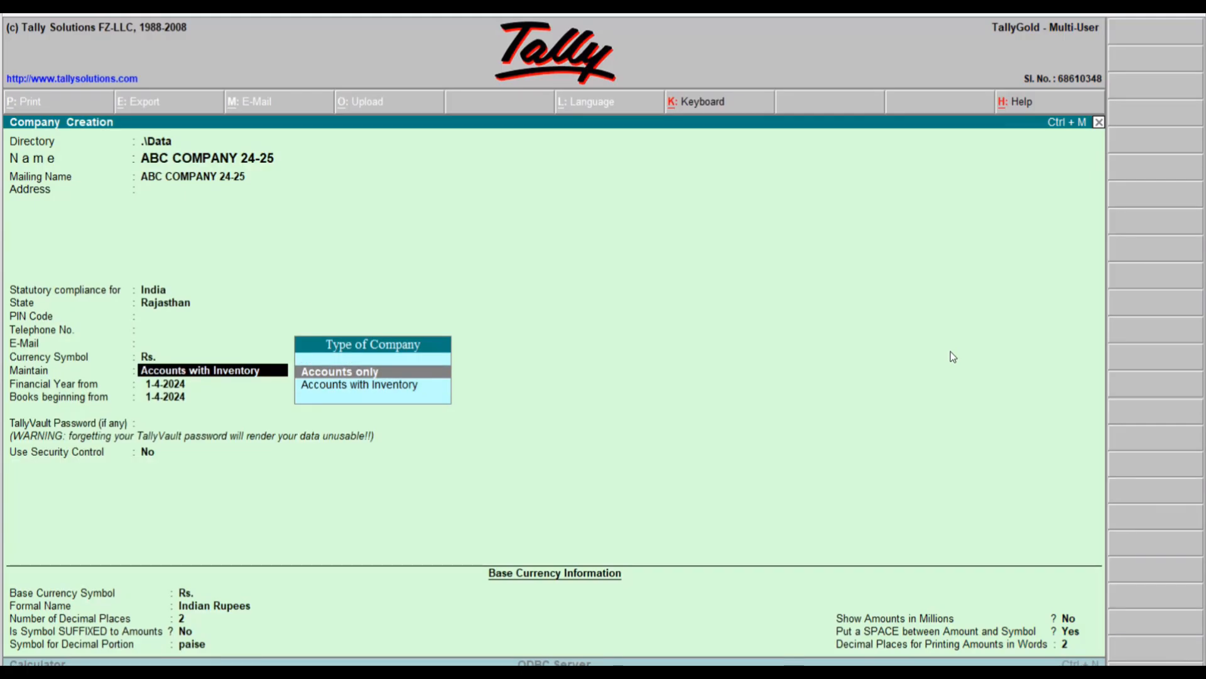
pyautogui.press('Return')
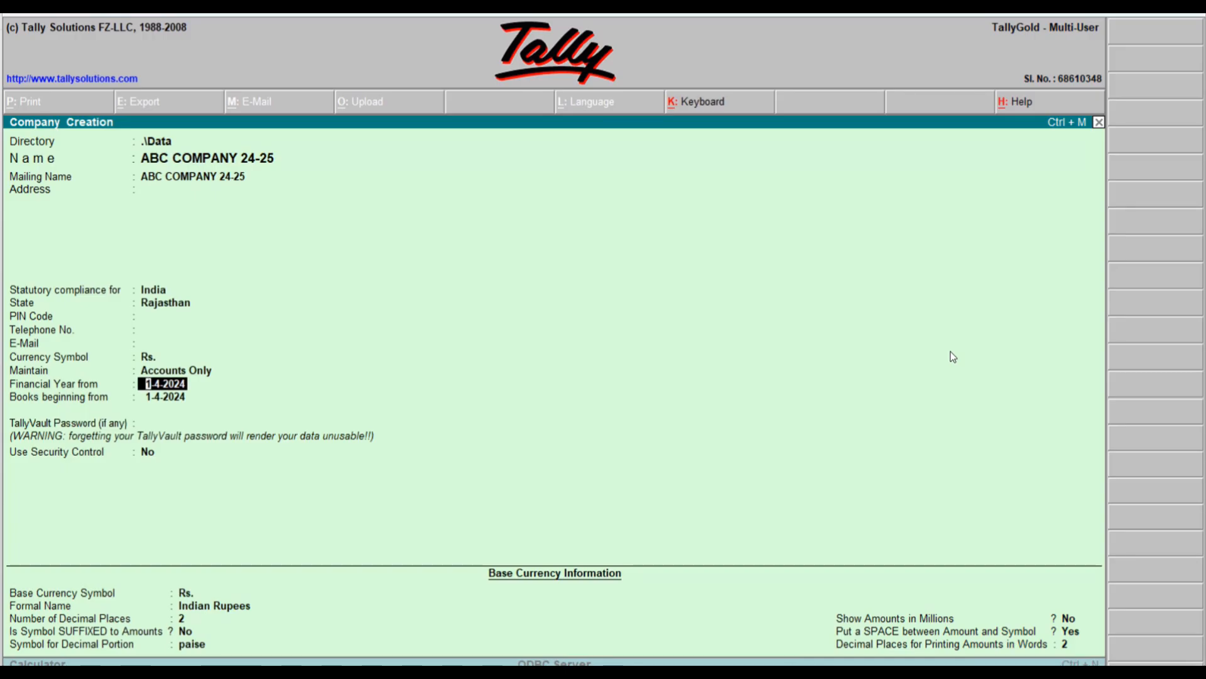
pyautogui.press('Return')
pyautogui.press('Return')
pyautogui.press('Return')
pyautogui.press('Return')
pyautogui.press('Return')
pyautogui.press('Return')
pyautogui.press('Return')
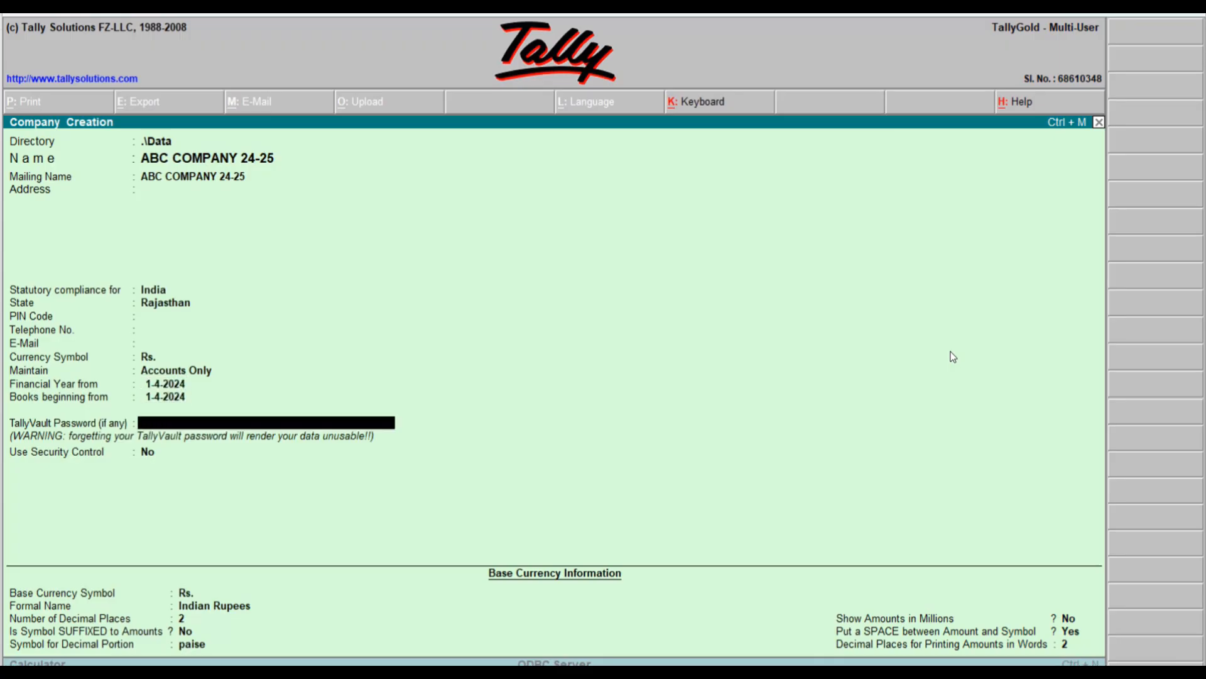
pyautogui.press('Return')
pyautogui.press('Return')
pyautogui.press('Return')
pyautogui.press('Return')
pyautogui.press('Return')
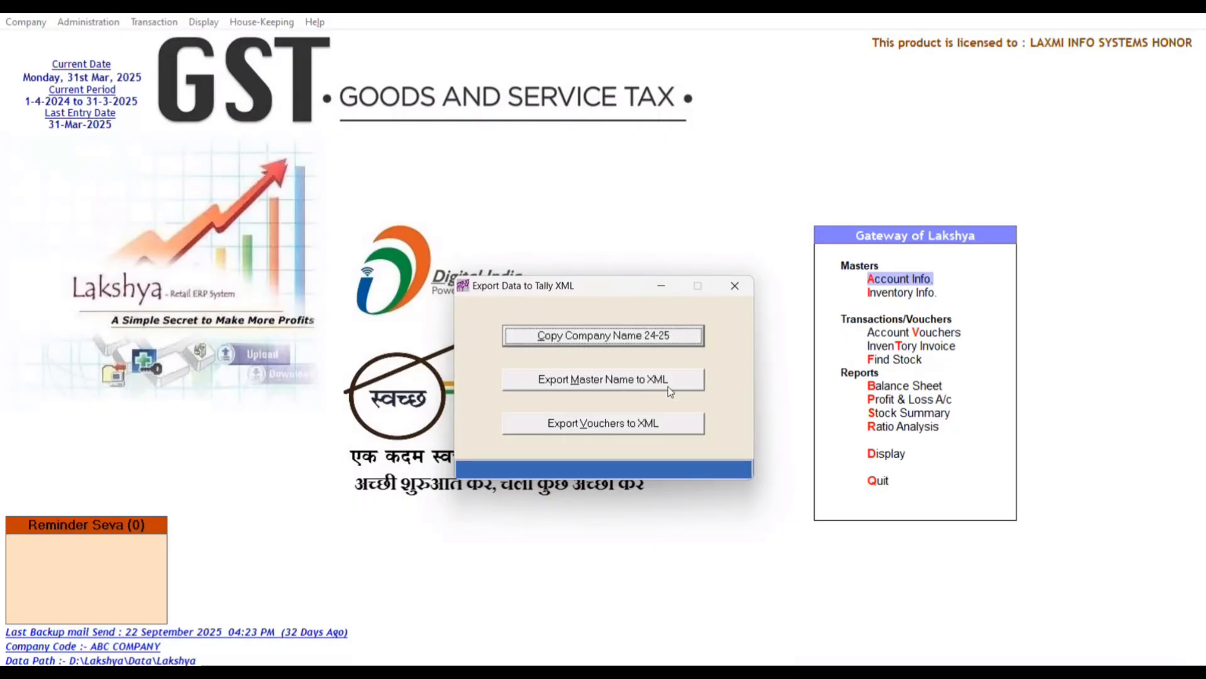
# - Switch to Lakshya Retail ERP and open the export of master names to Tally XML
pyautogui.click(621, 383)
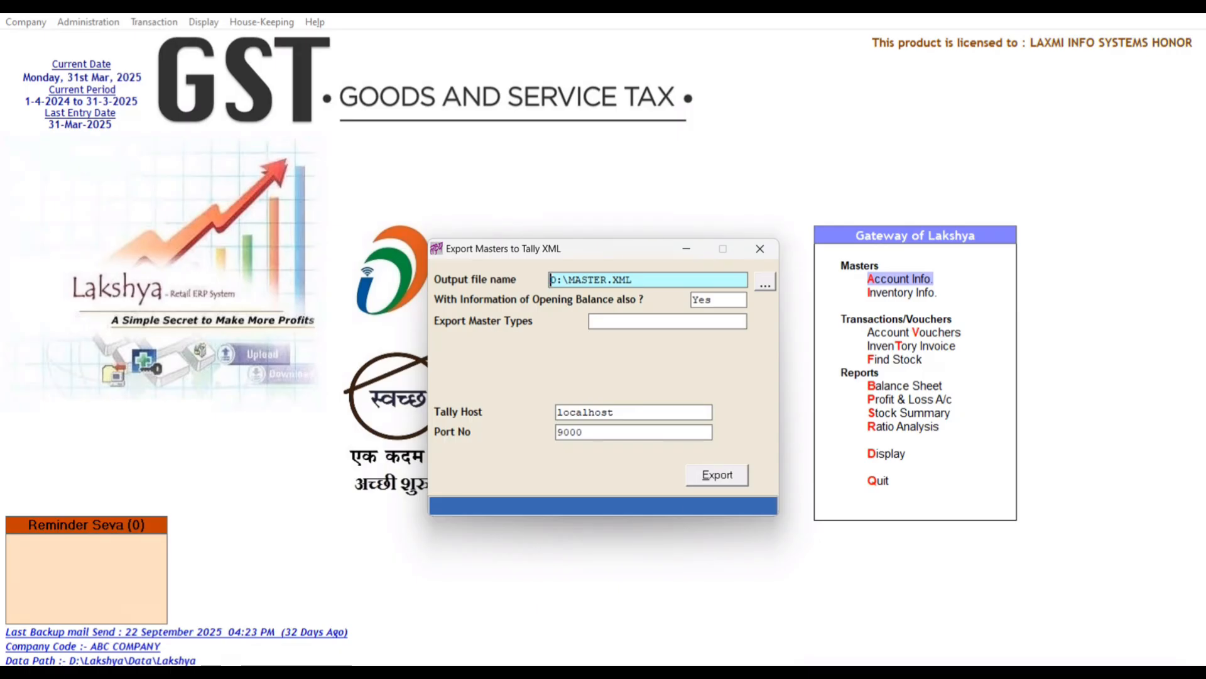
pyautogui.click(1191, 375)
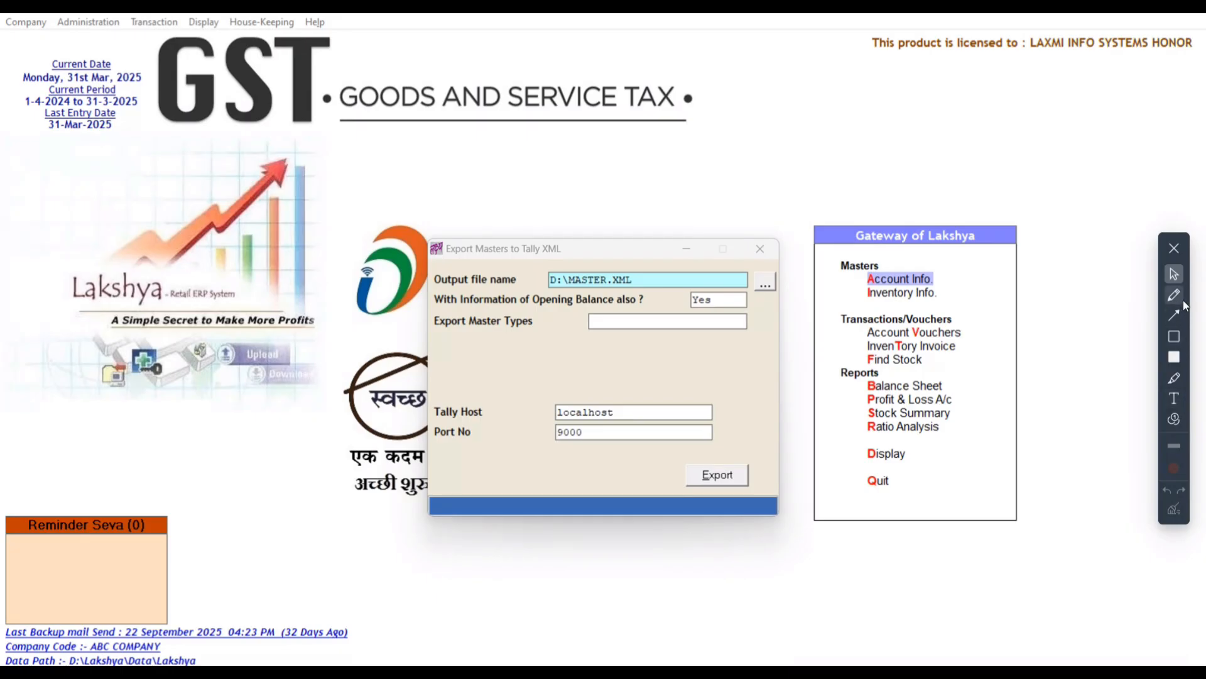
pyautogui.click(1177, 342)
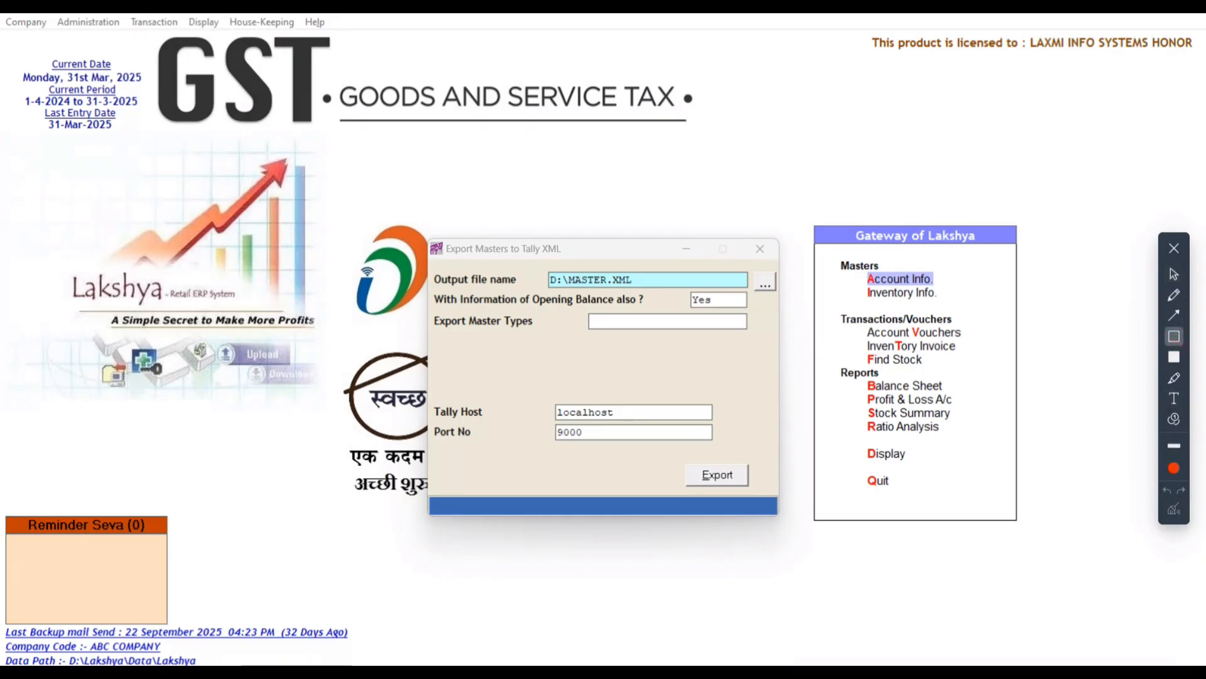
pyautogui.moveTo(2, 75); pyautogui.dragTo(171, 115)
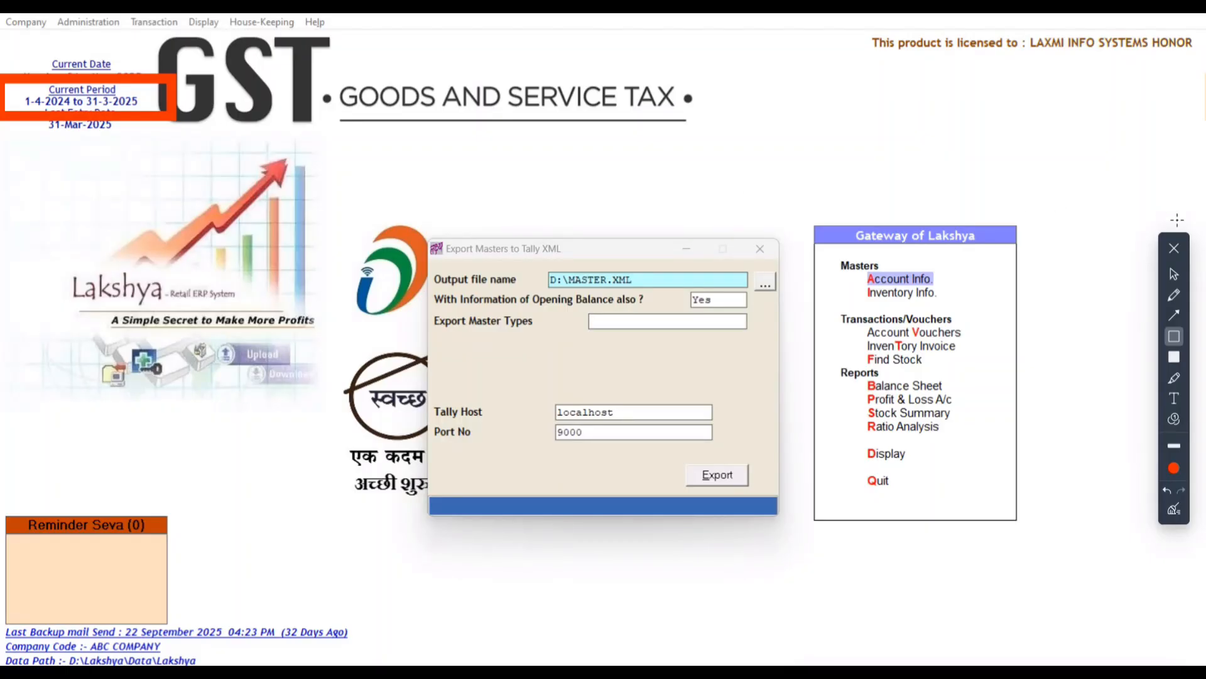
pyautogui.click(1174, 275)
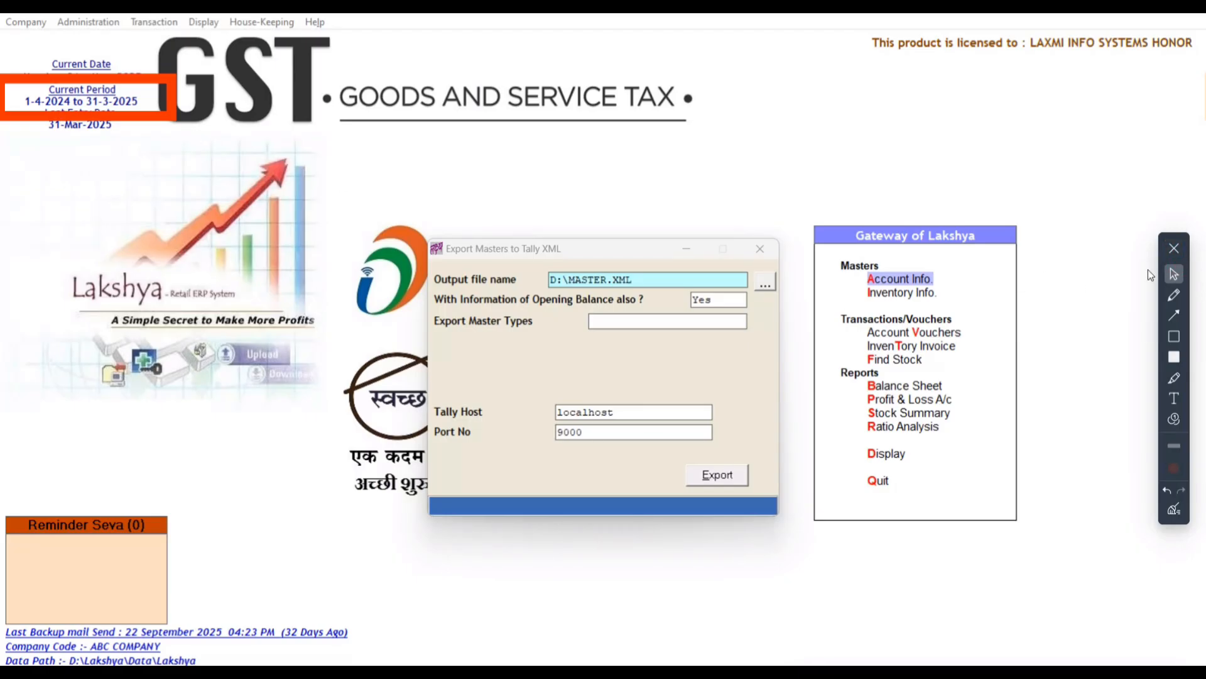
# - Export All Master's with opening balances to D:\MASTER.XML, overwriting the existing file
pyautogui.click(676, 279)
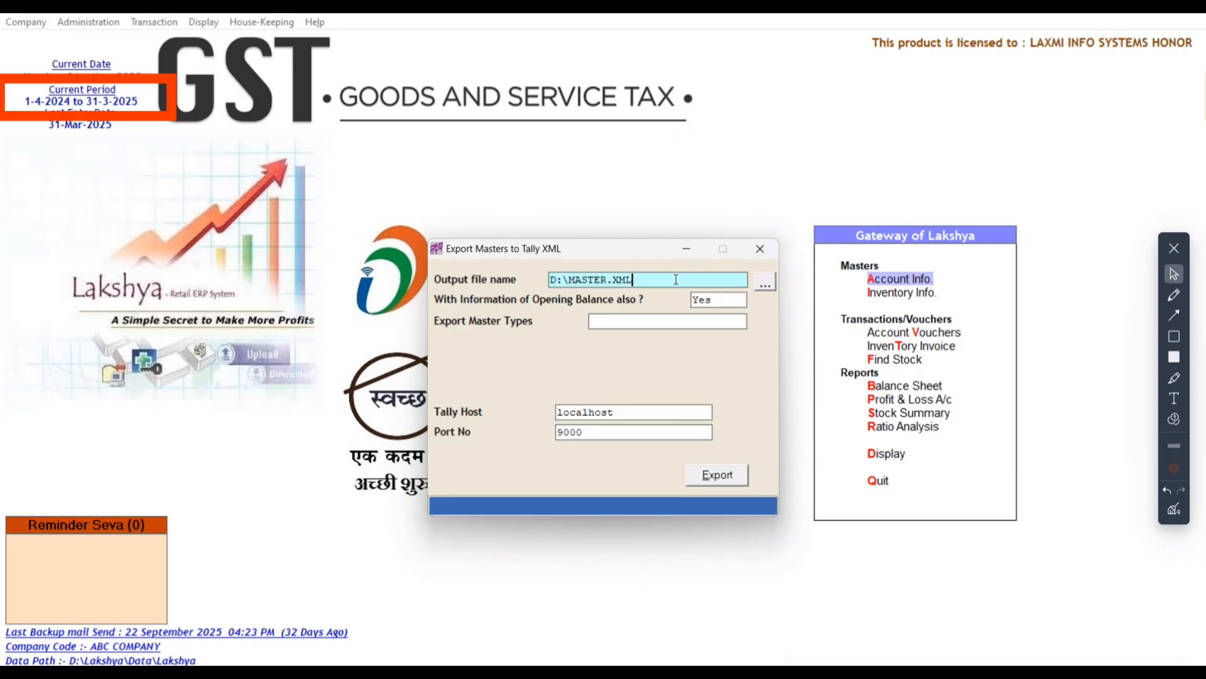
pyautogui.press('Return')
pyautogui.press('Return')
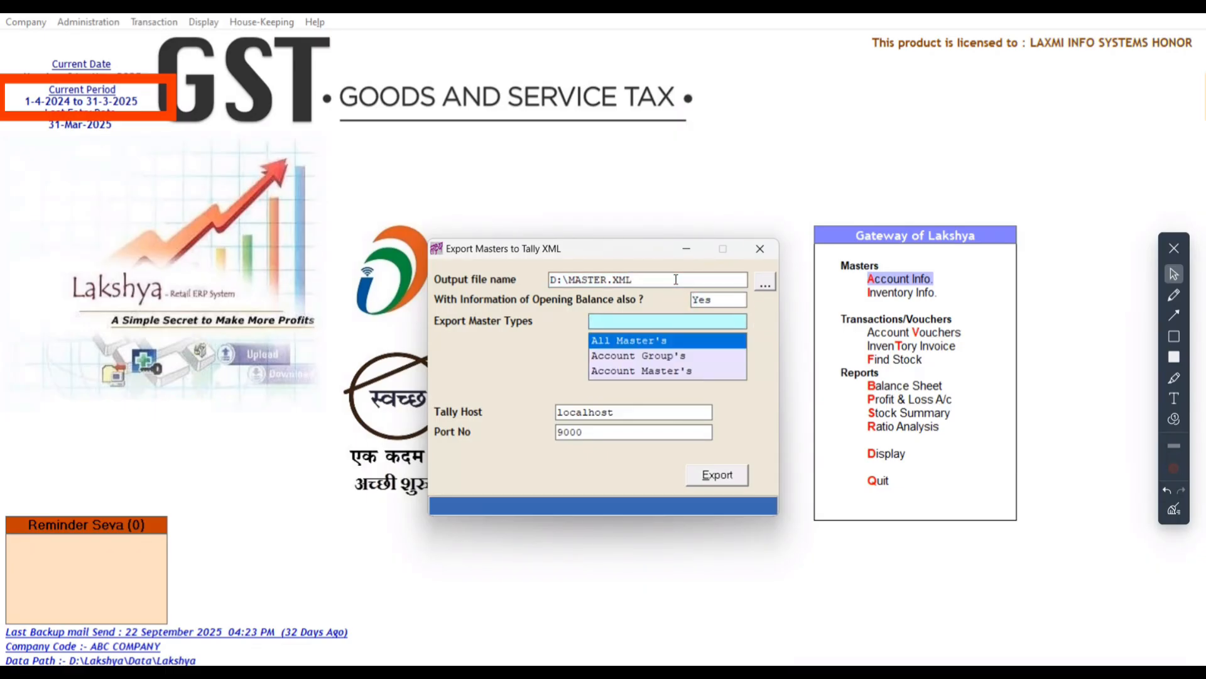
pyautogui.press('Return')
pyautogui.press('Return')
pyautogui.press('Return')
pyautogui.press('Return')
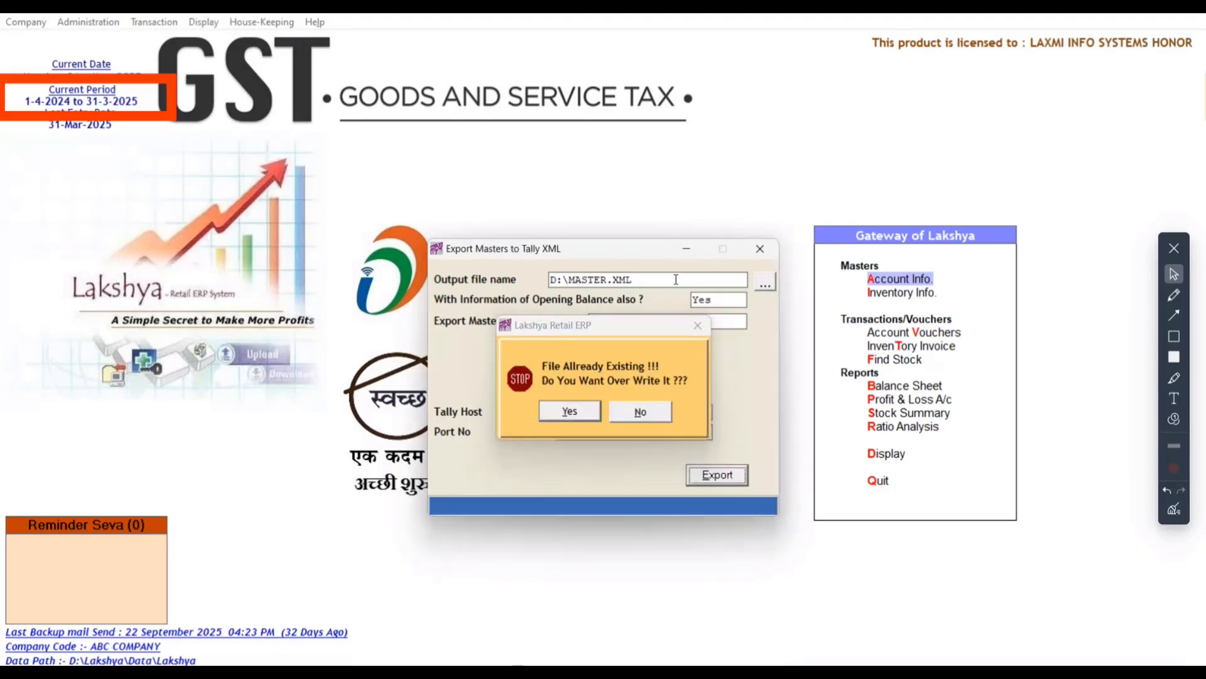
pyautogui.press('Return')
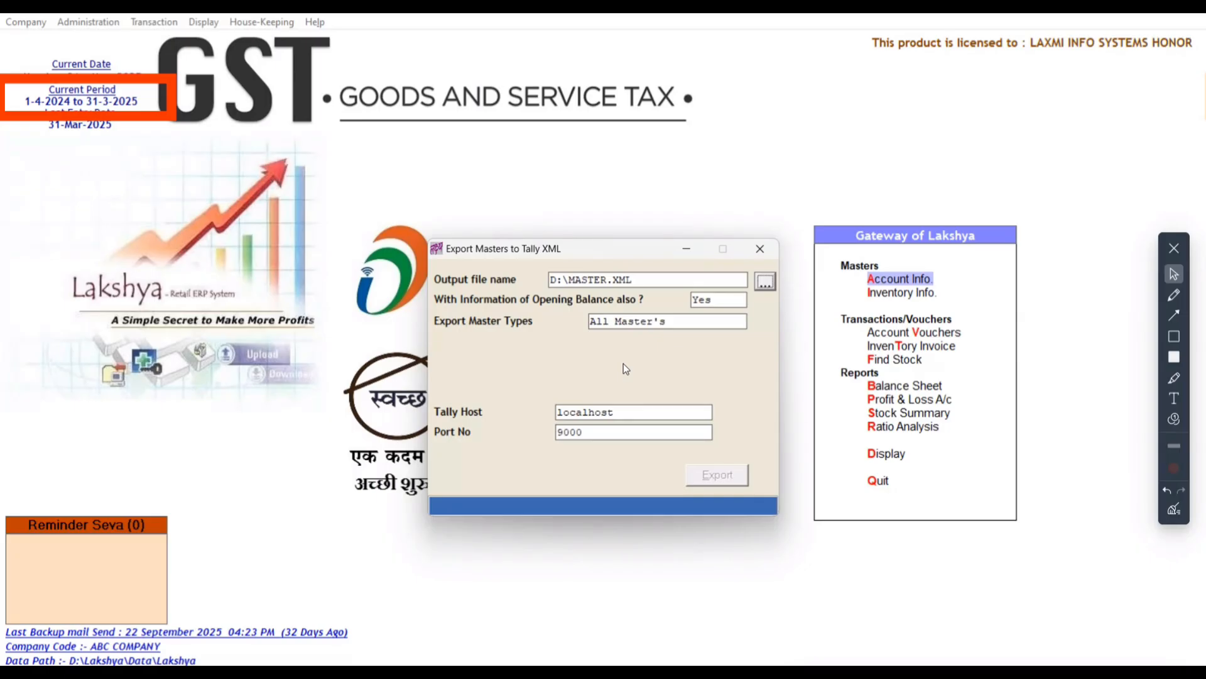
# - Switch to Tally and import the masters from D:\MASTER.XML in Tally (XML) Format, modifying existing entries with new data
pyautogui.hotkey('alt', 'Tab')
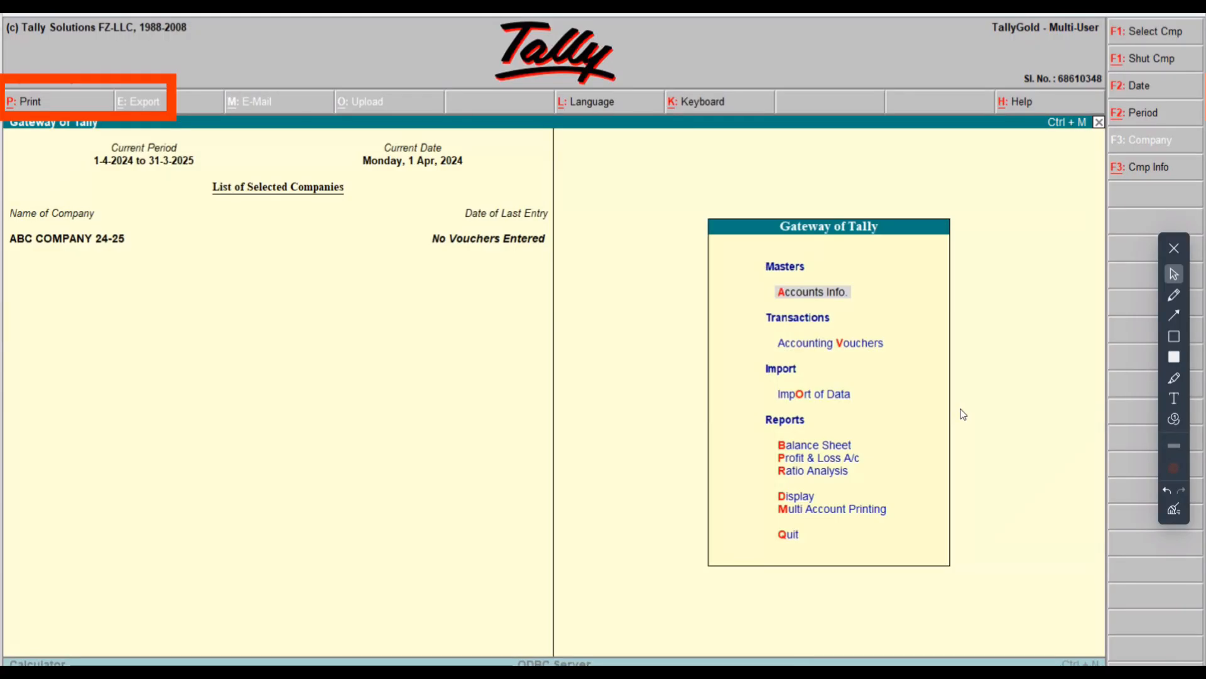
pyautogui.click(815, 397)
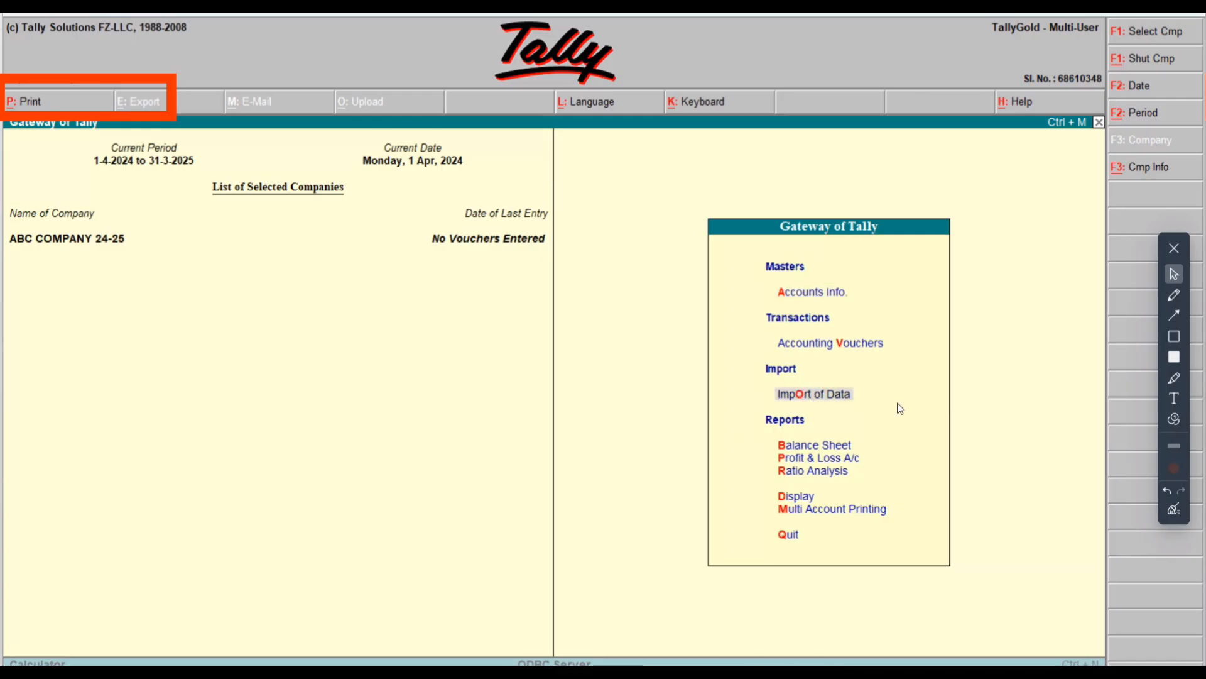
pyautogui.press('Return')
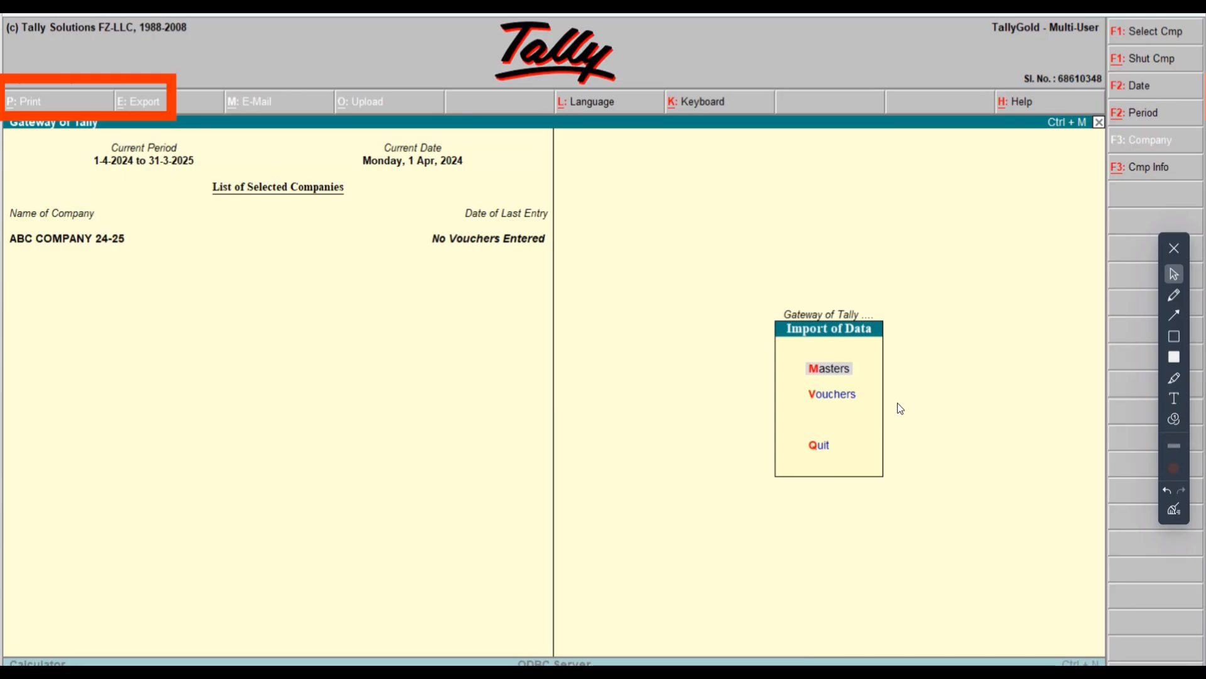
pyautogui.press('Return')
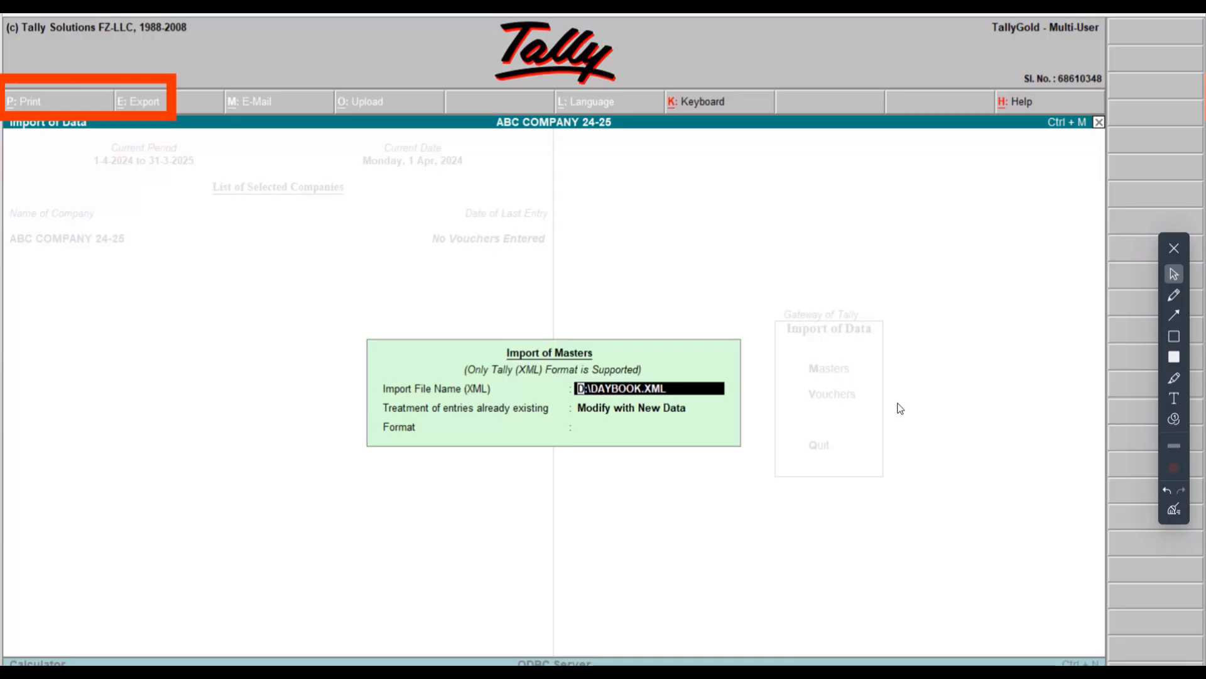
pyautogui.click(1181, 514)
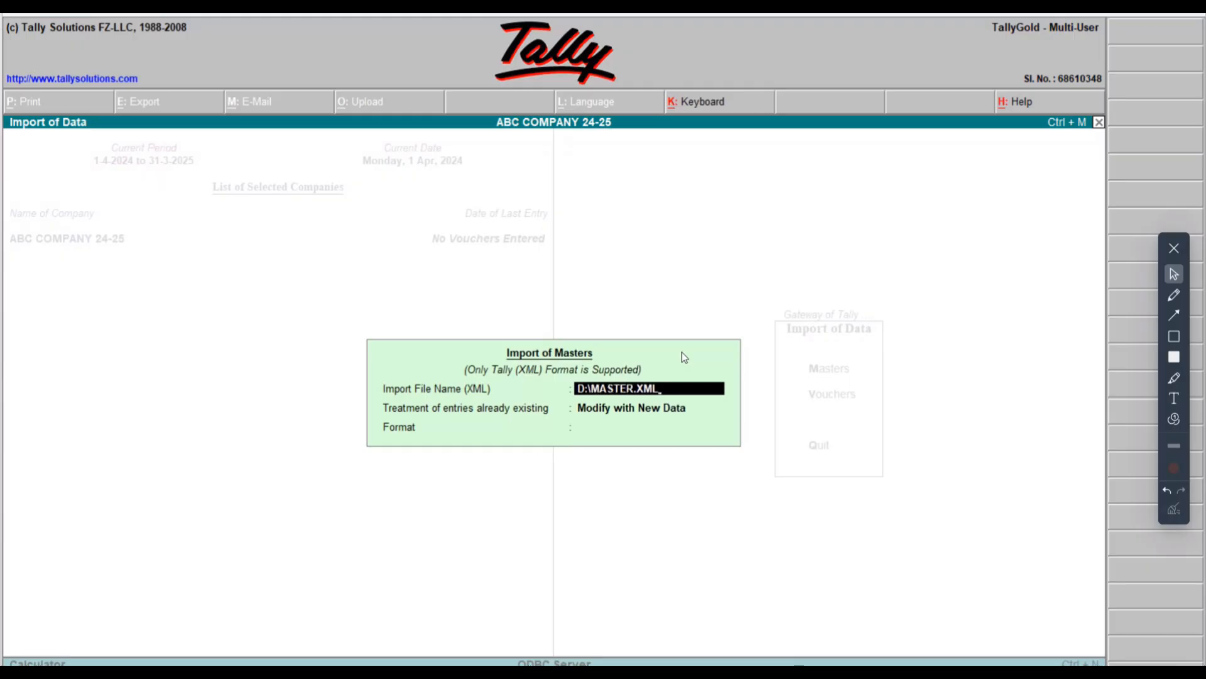
pyautogui.press('Return')
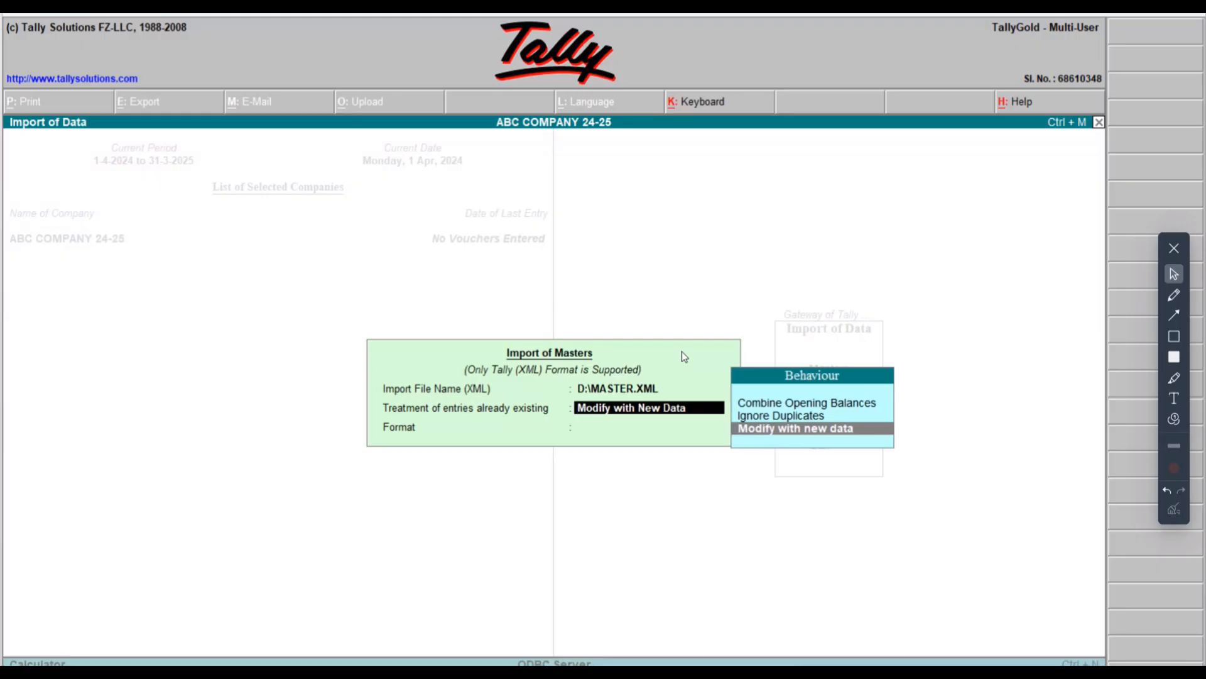
pyautogui.press('Return')
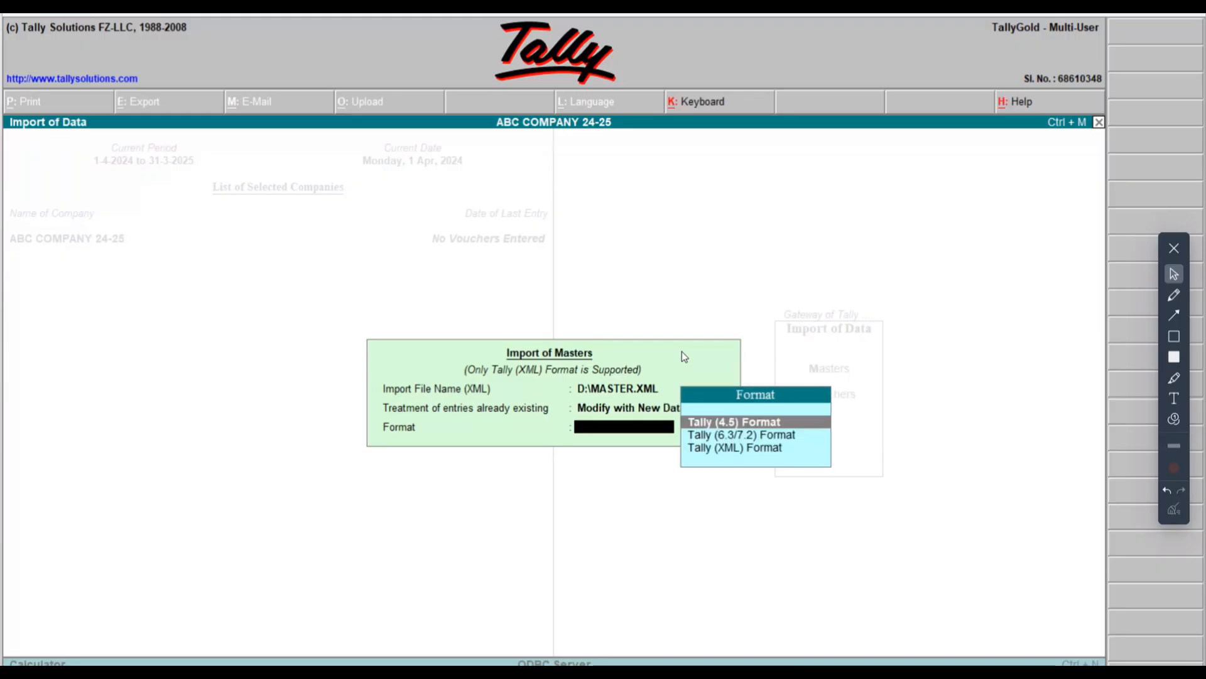
pyautogui.press('Down')
pyautogui.press('Down')
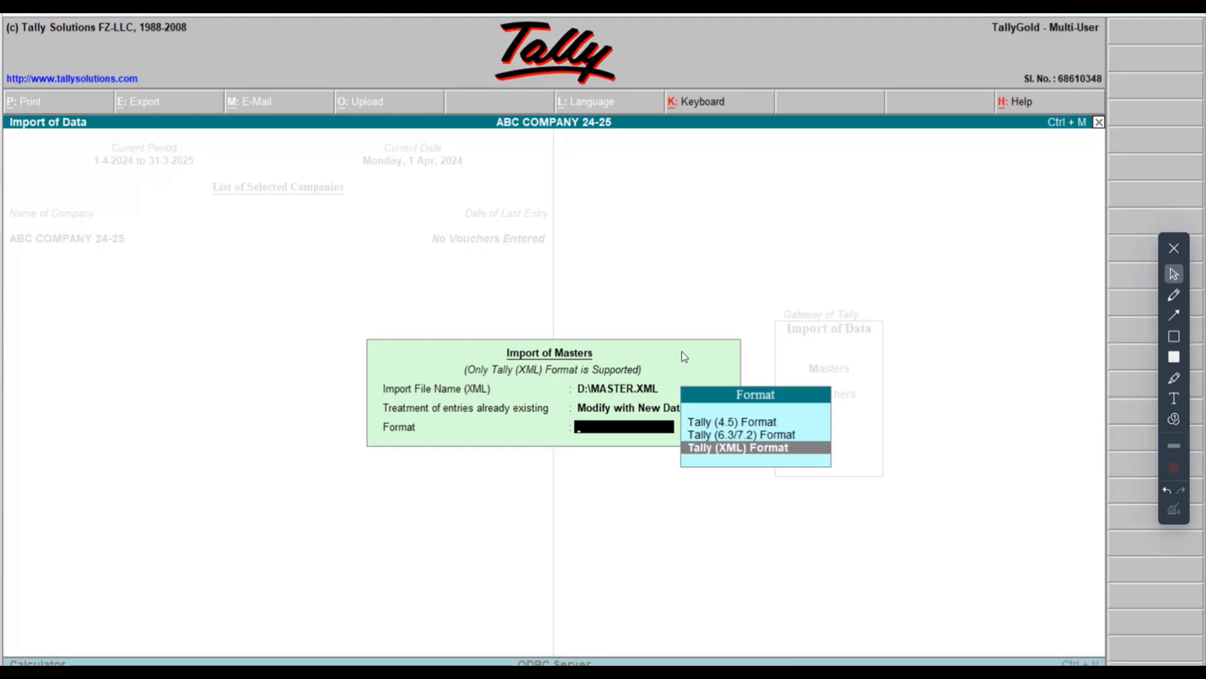
pyautogui.press('Return')
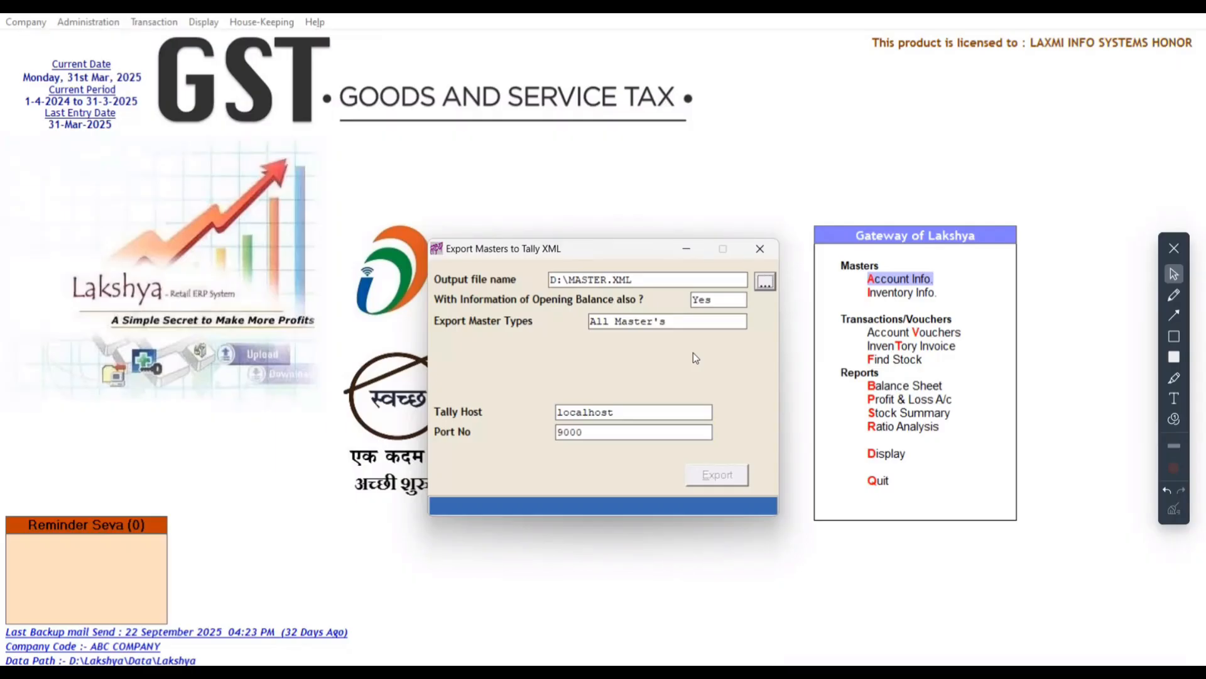
# - Open the export of vouchers to Tally XML, keeping D:\DAYBOOK.XML as output file and including previously exported vouchers
pyautogui.click(762, 245)
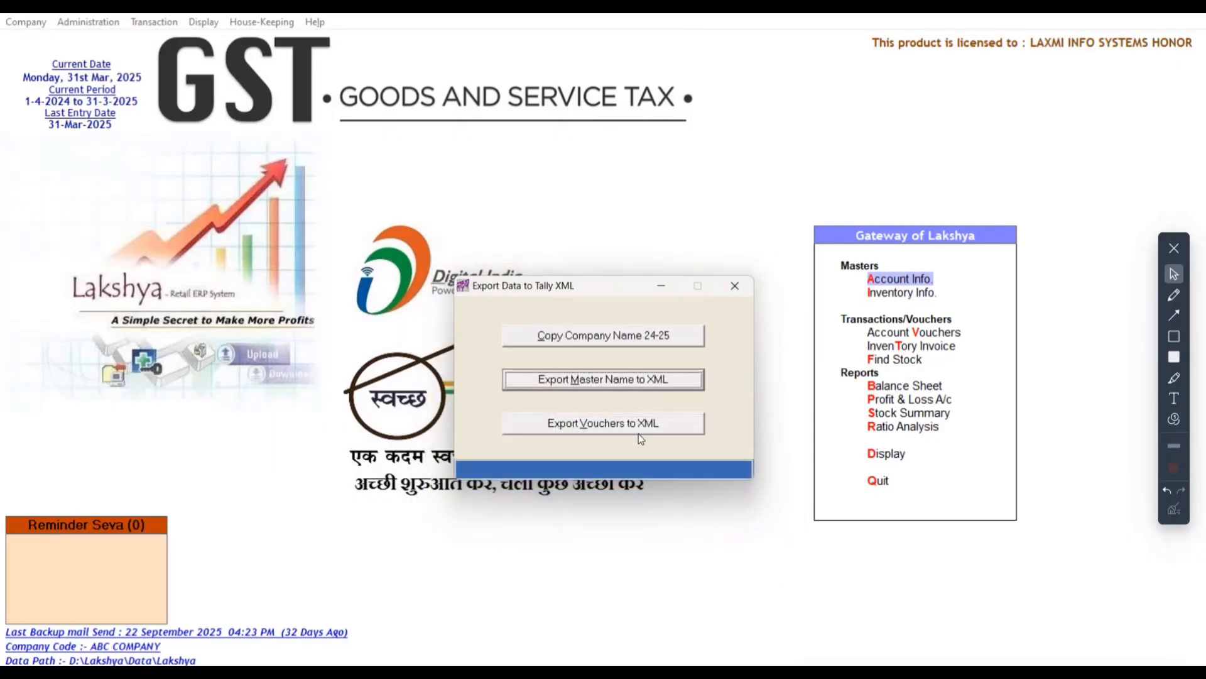
pyautogui.click(594, 428)
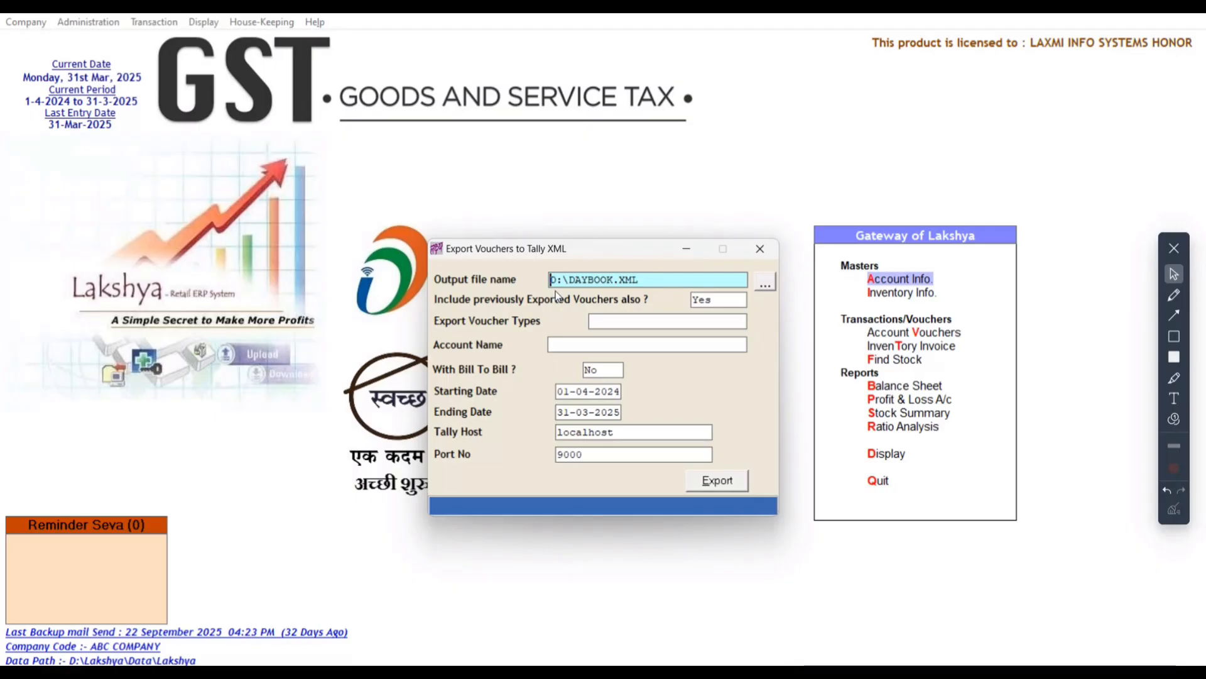
pyautogui.press('Return')
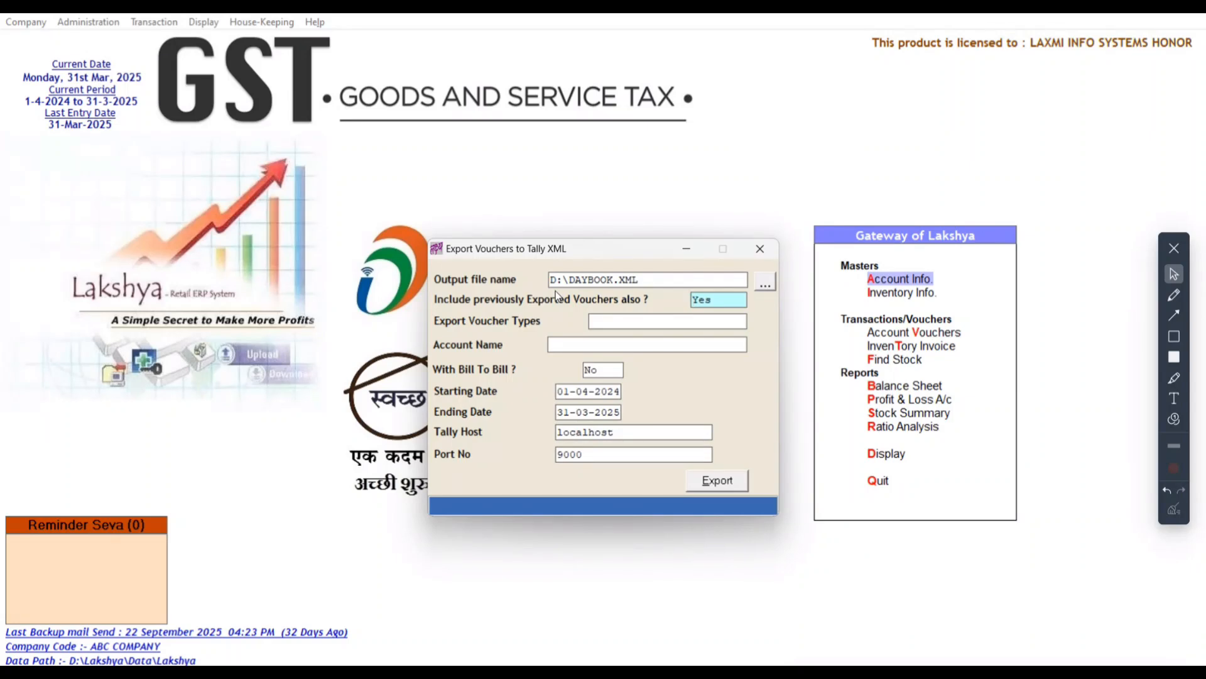
pyautogui.press('Return')
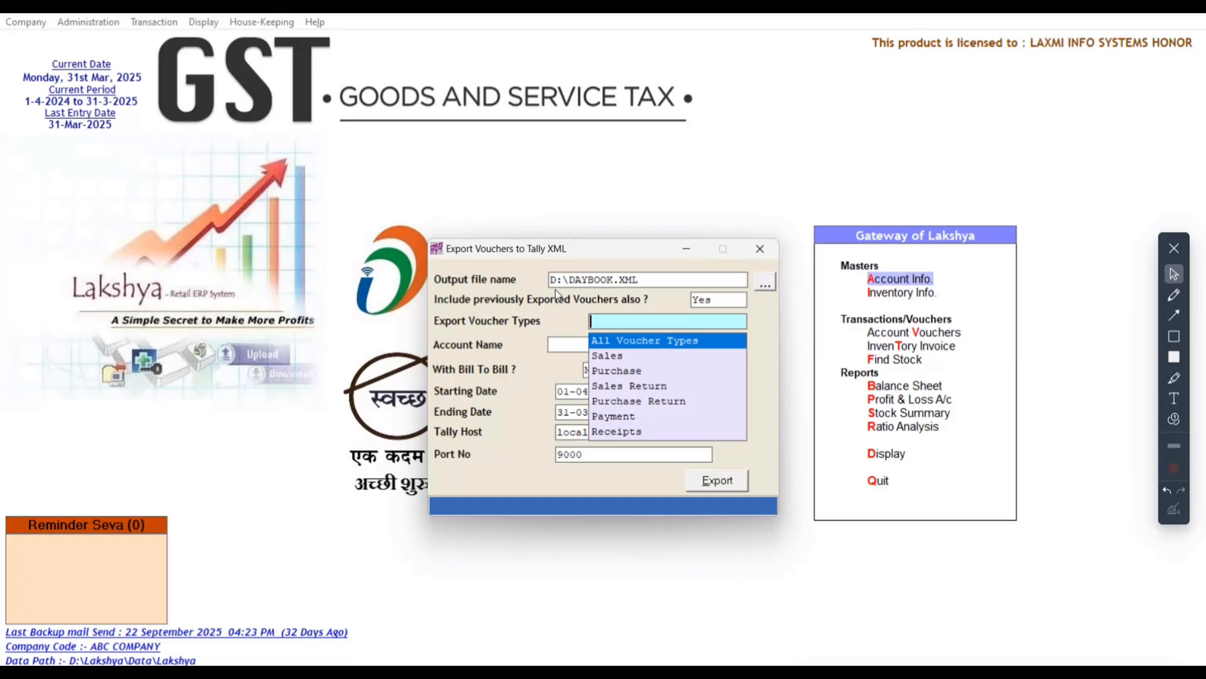
# - Set the export to All Voucher Types and ALL accounts, with bill to bill left at No
pyautogui.press('Down')
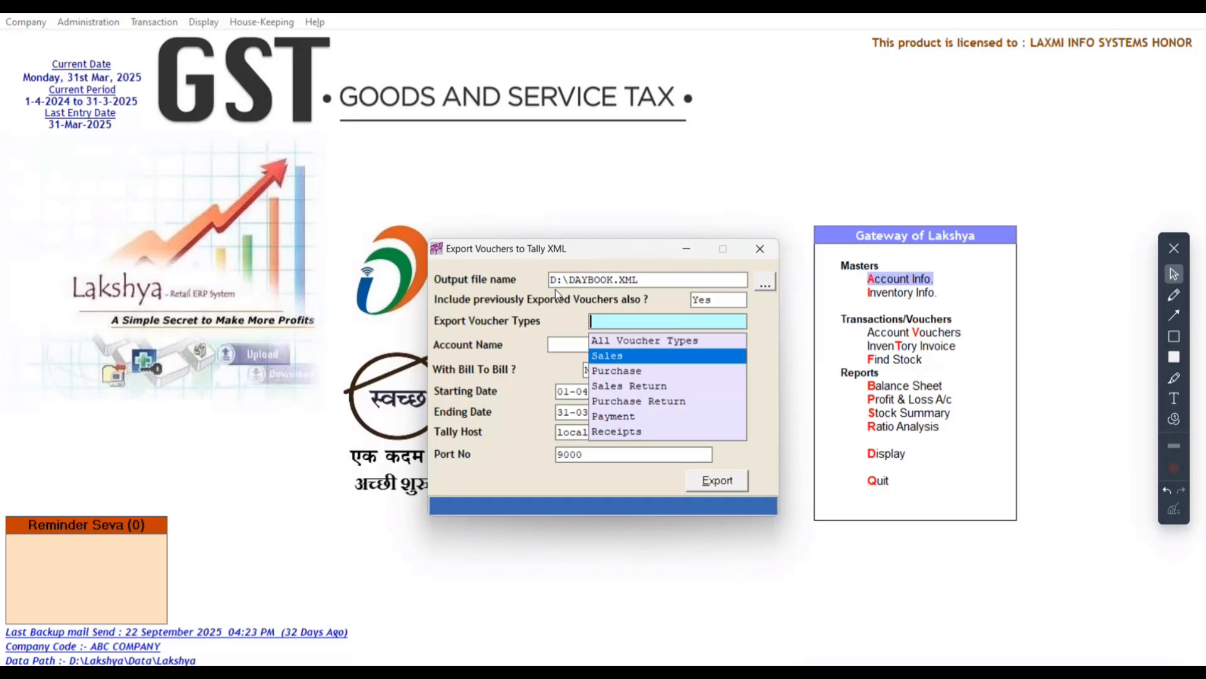
pyautogui.press('Down')
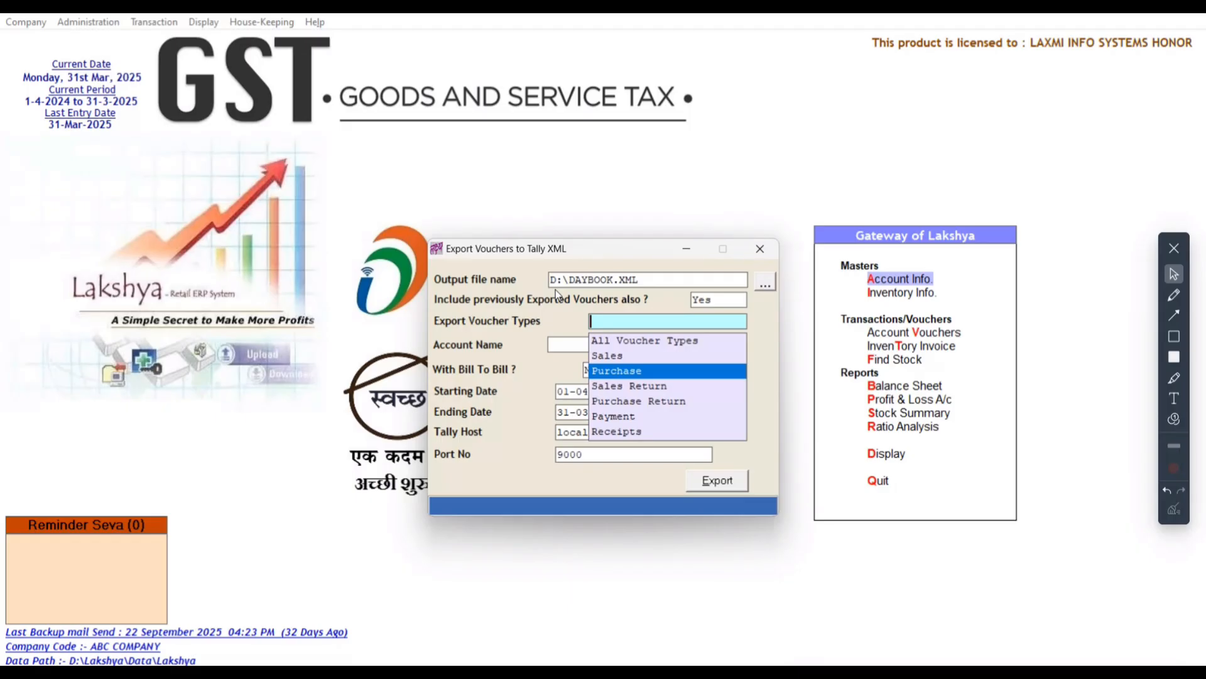
pyautogui.press('Up')
pyautogui.press('Up')
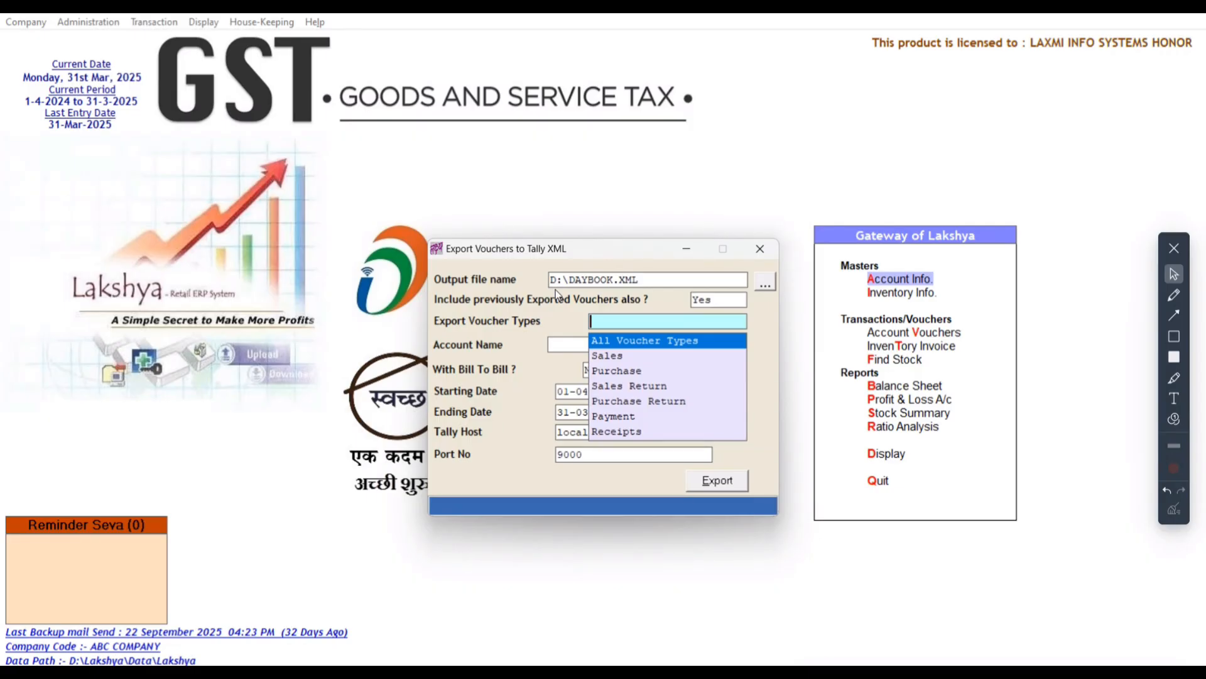
pyautogui.press('Return')
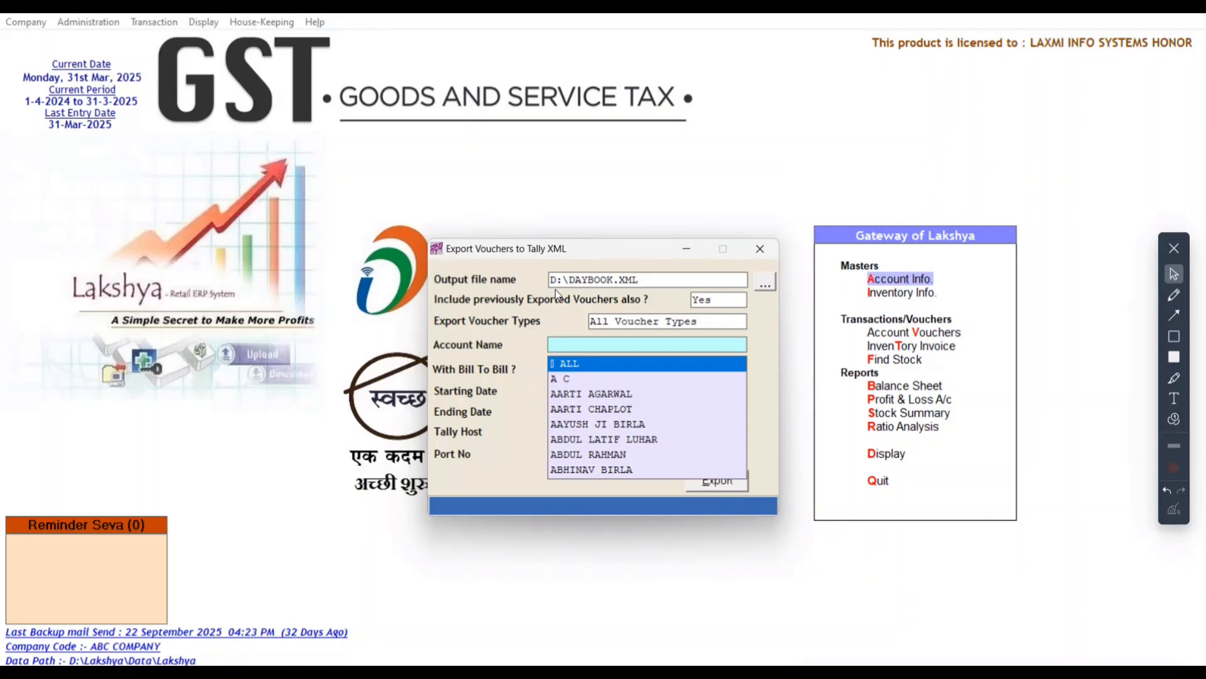
pyautogui.press('Return')
pyautogui.press('Return')
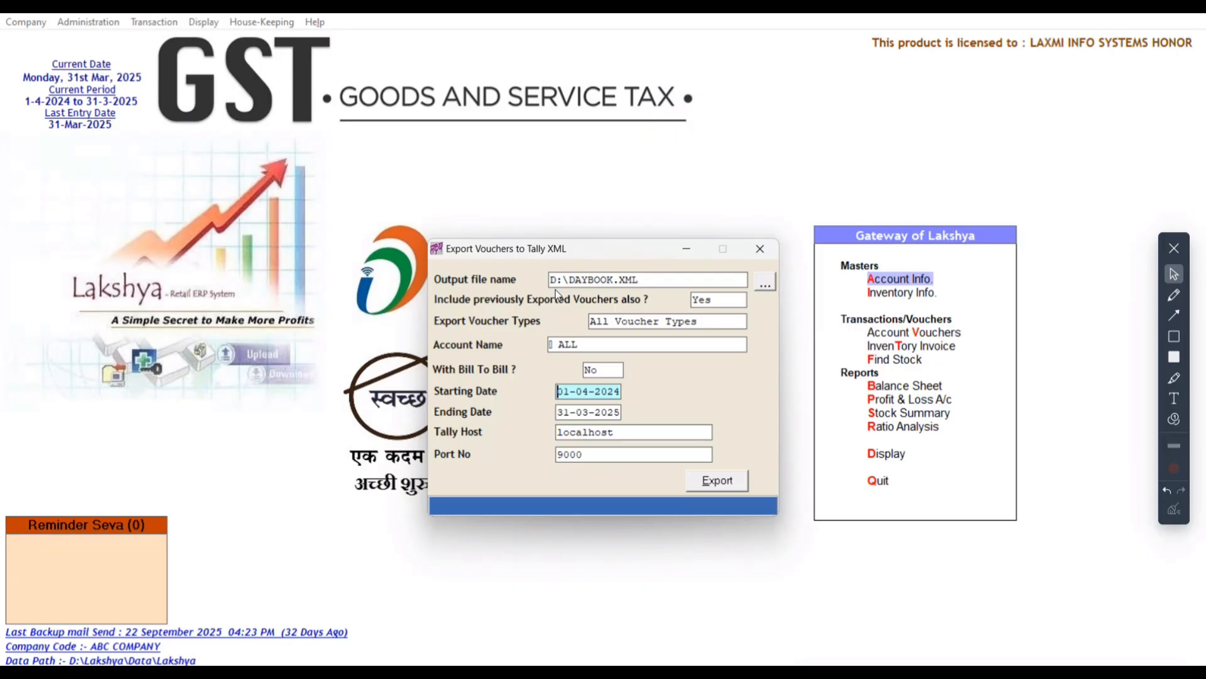
# - Export the vouchers for 01-04-2024 to 31-03-2025 with host localhost and port 9000, overwriting the existing D:\DAYBOOK.XML
pyautogui.press('BackSpace')
pyautogui.press('Return')
pyautogui.press('BackSpace')
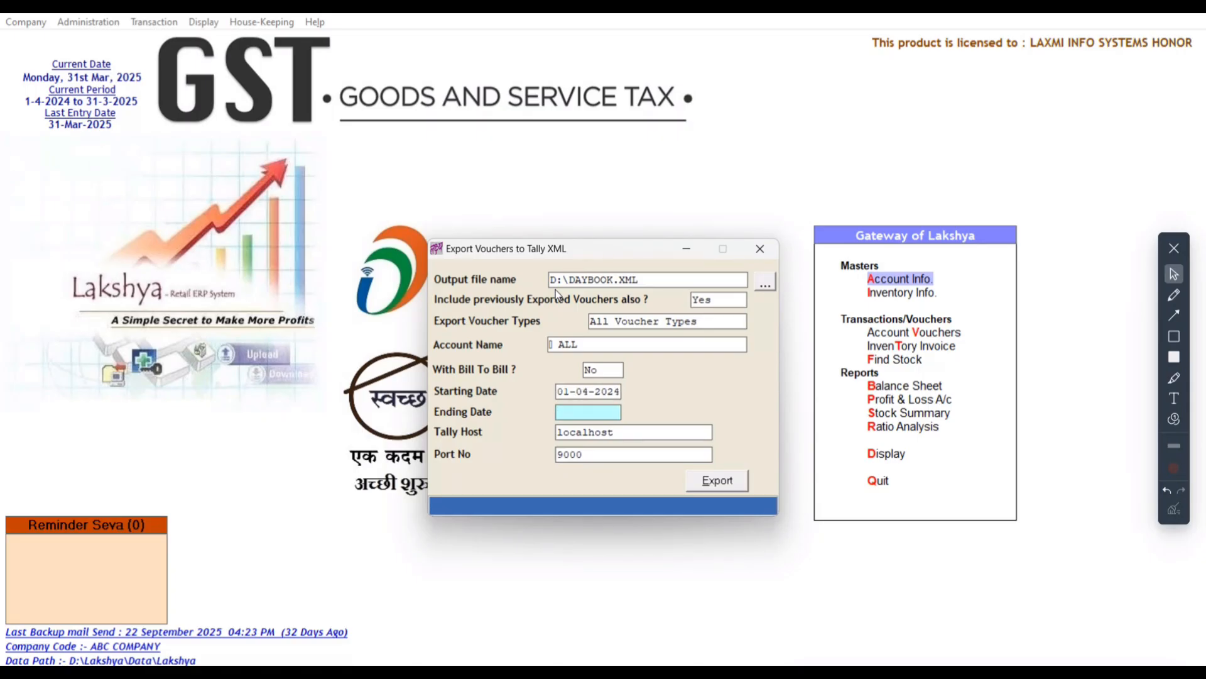
pyautogui.press('Return')
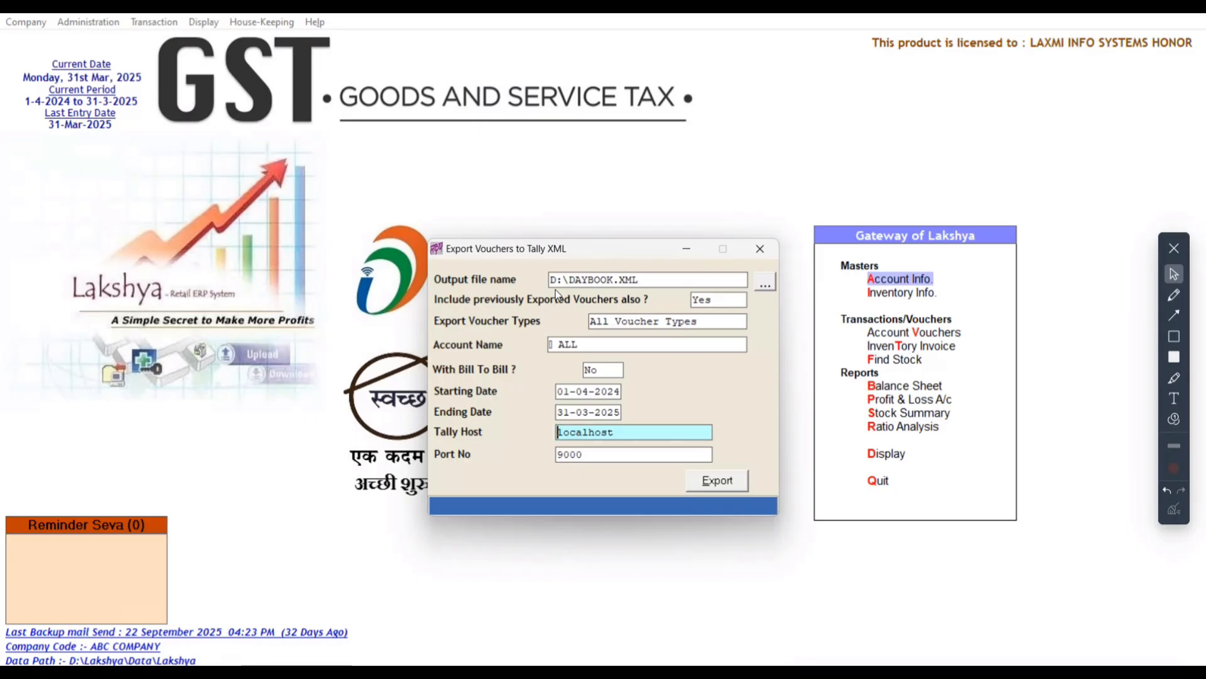
pyautogui.press('Return')
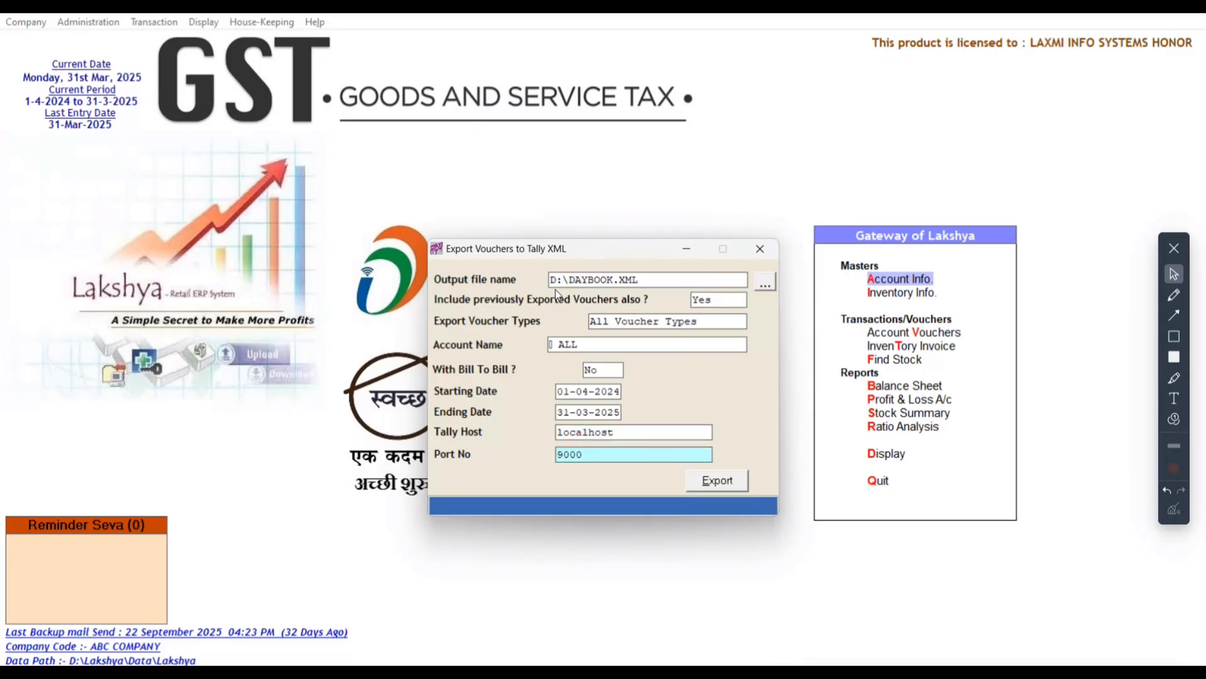
pyautogui.press('Return')
pyautogui.press('Return')
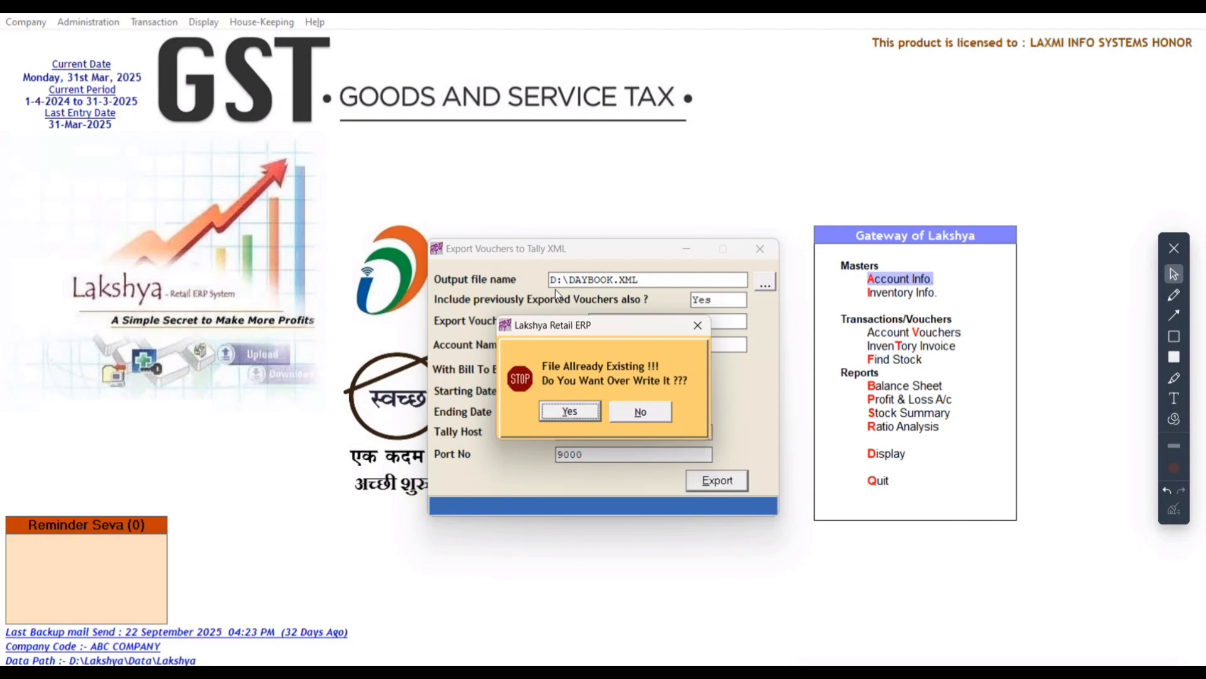
pyautogui.press('Return')
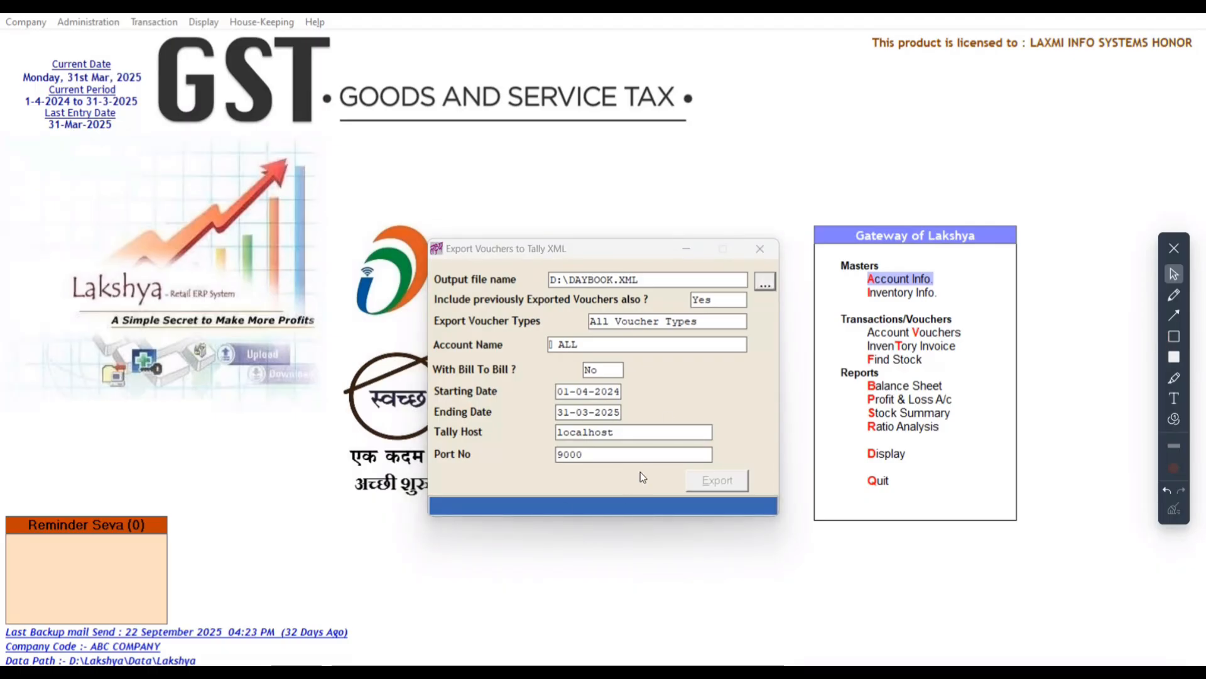
pyautogui.click(665, 458)
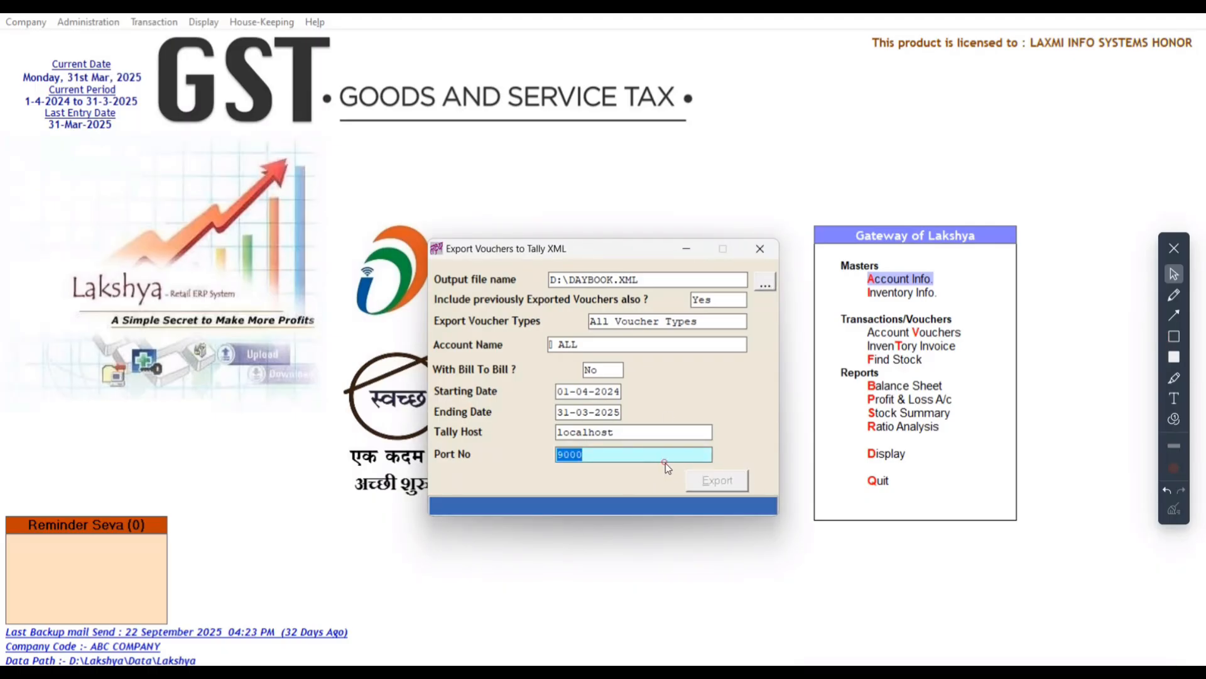
pyautogui.click(1174, 336)
pyautogui.moveTo(670, 458); pyautogui.dragTo(767, 503)
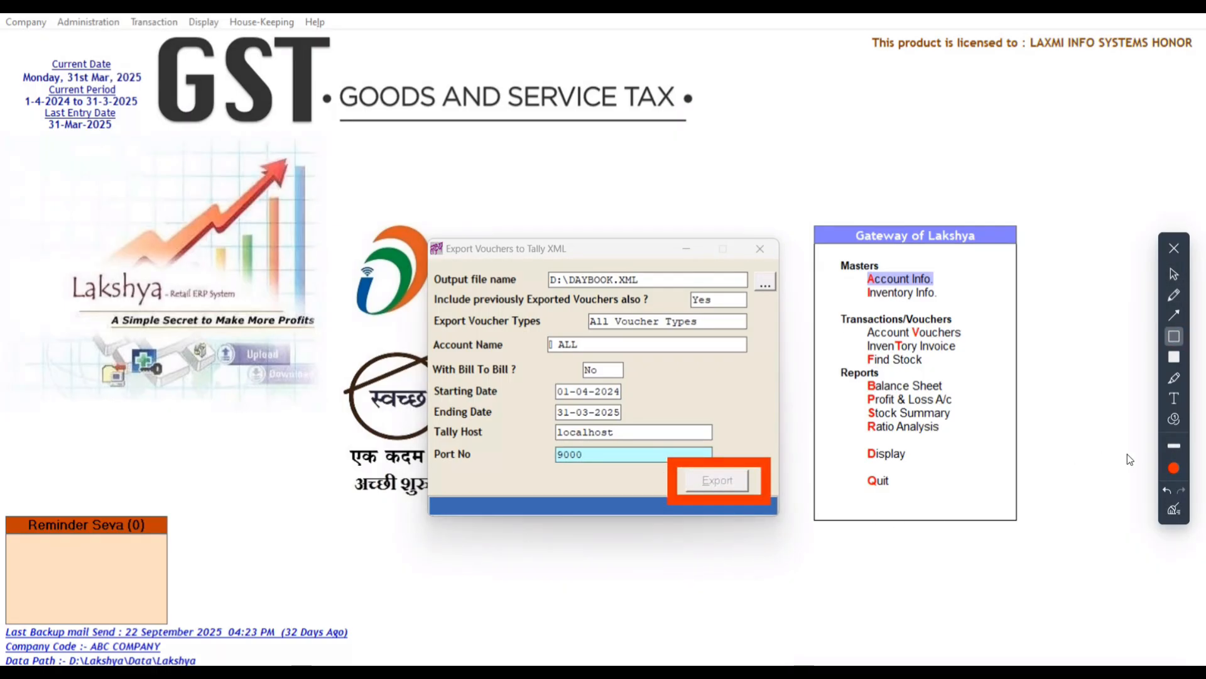
pyautogui.click(1178, 515)
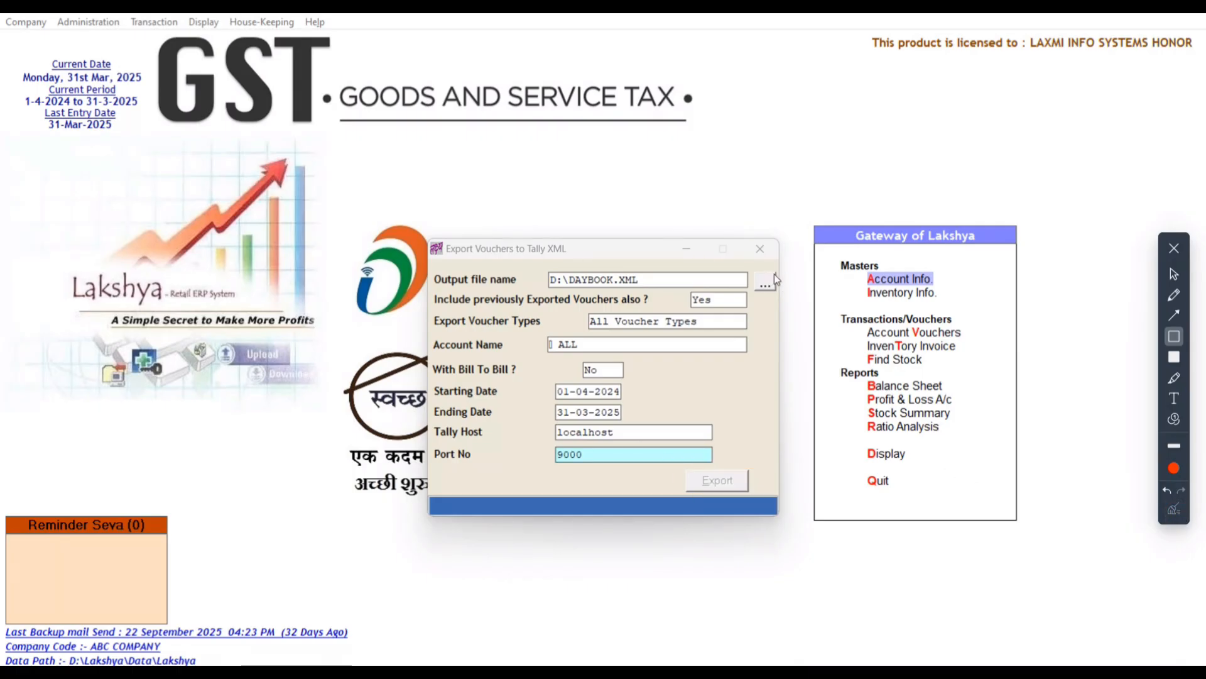
# - Switch to Tally and import the vouchers from D:\DAYBOOK.XML in Tally (XML) Format
pyautogui.hotkey('alt', 'Tab')
pyautogui.click(957, 302)
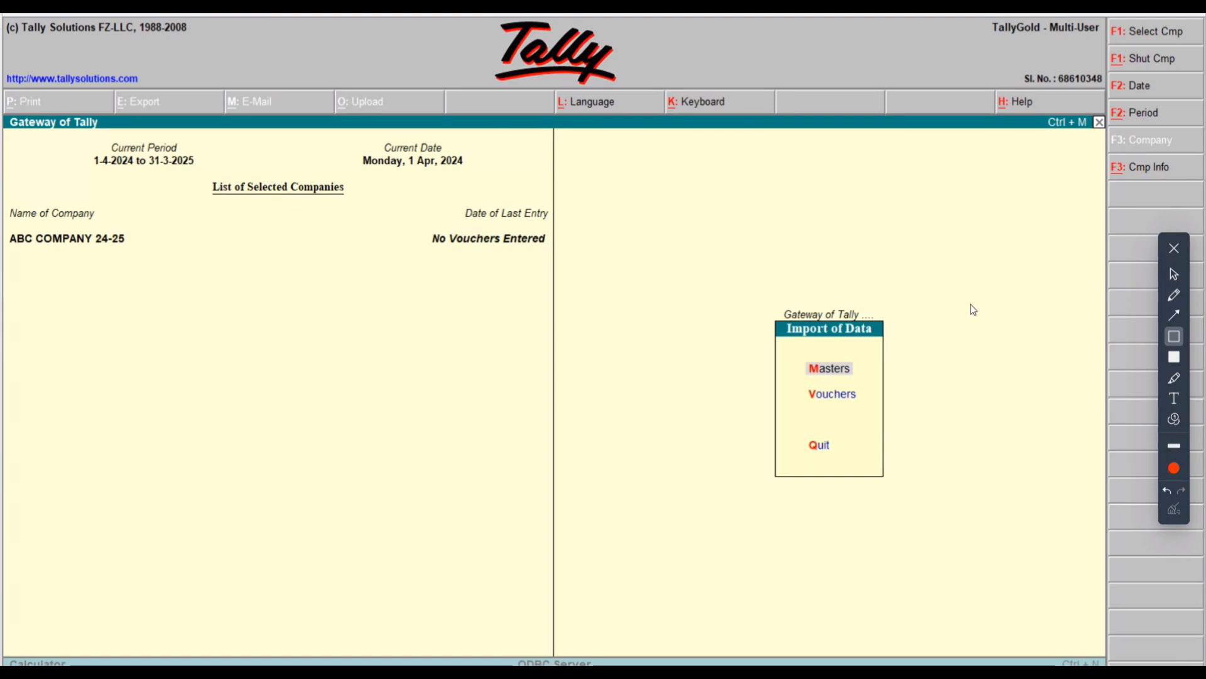
pyautogui.moveTo(1179, 240); pyautogui.dragTo(1179, 232)
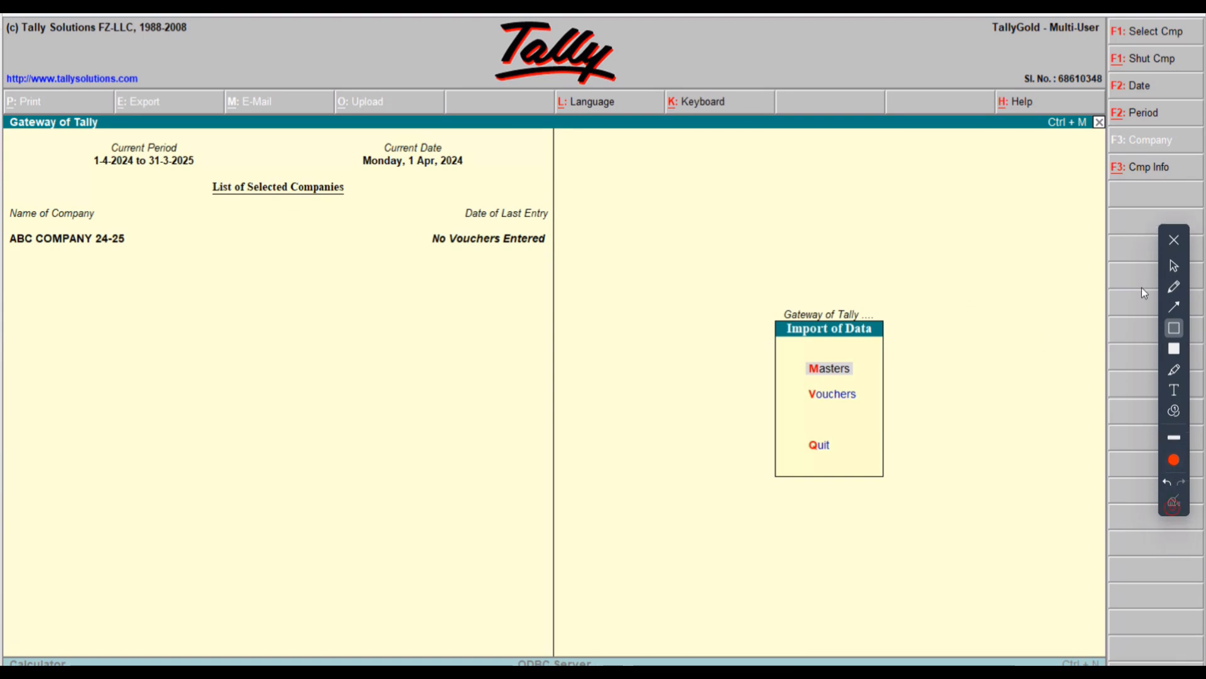
pyautogui.click(1174, 238)
pyautogui.press('Down')
pyautogui.press('Return')
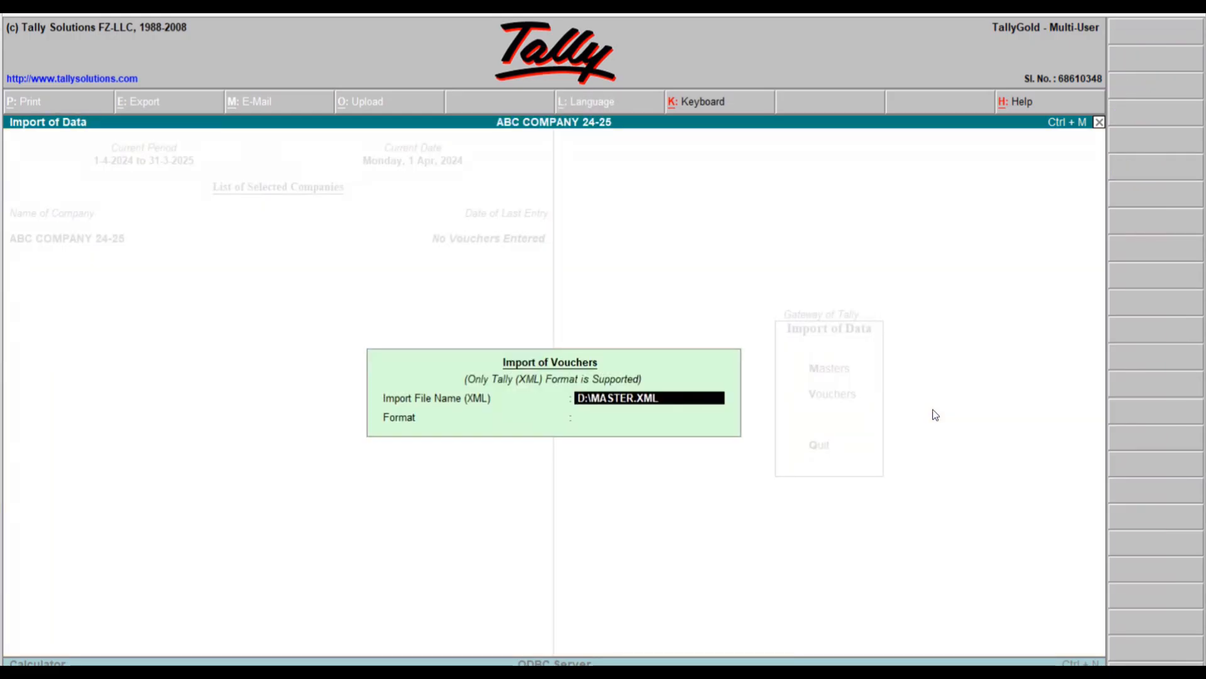
pyautogui.write('D:\\DAYBOOK.XML')
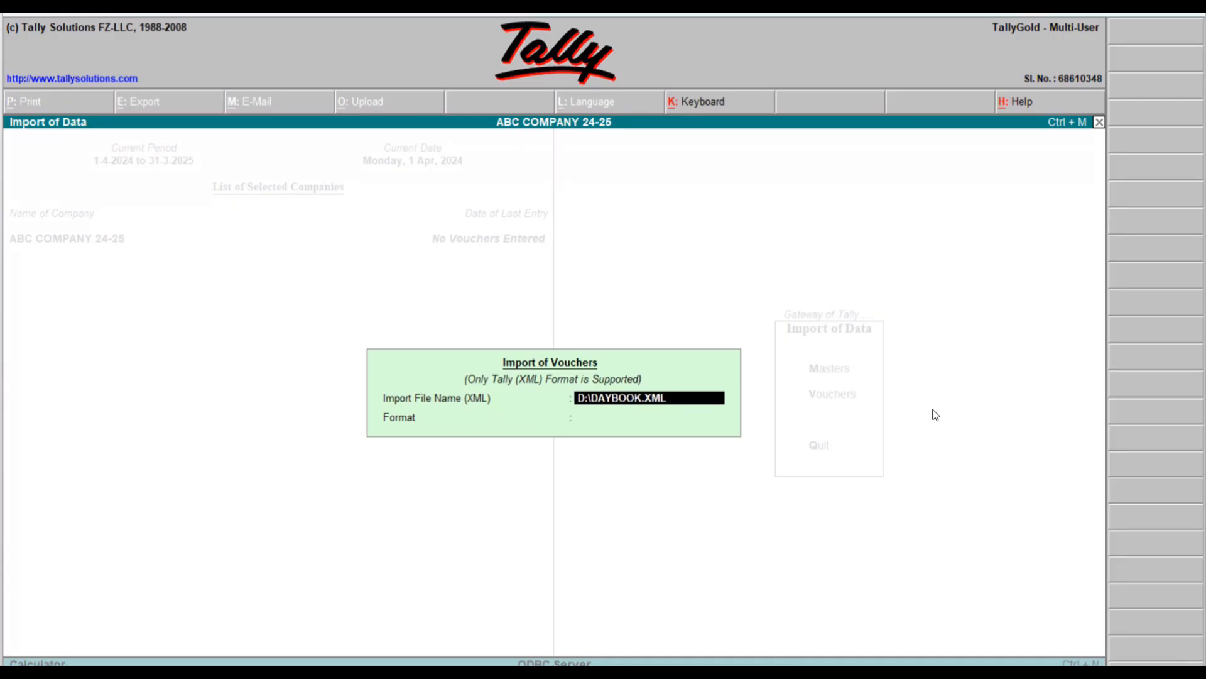
pyautogui.press('Return')
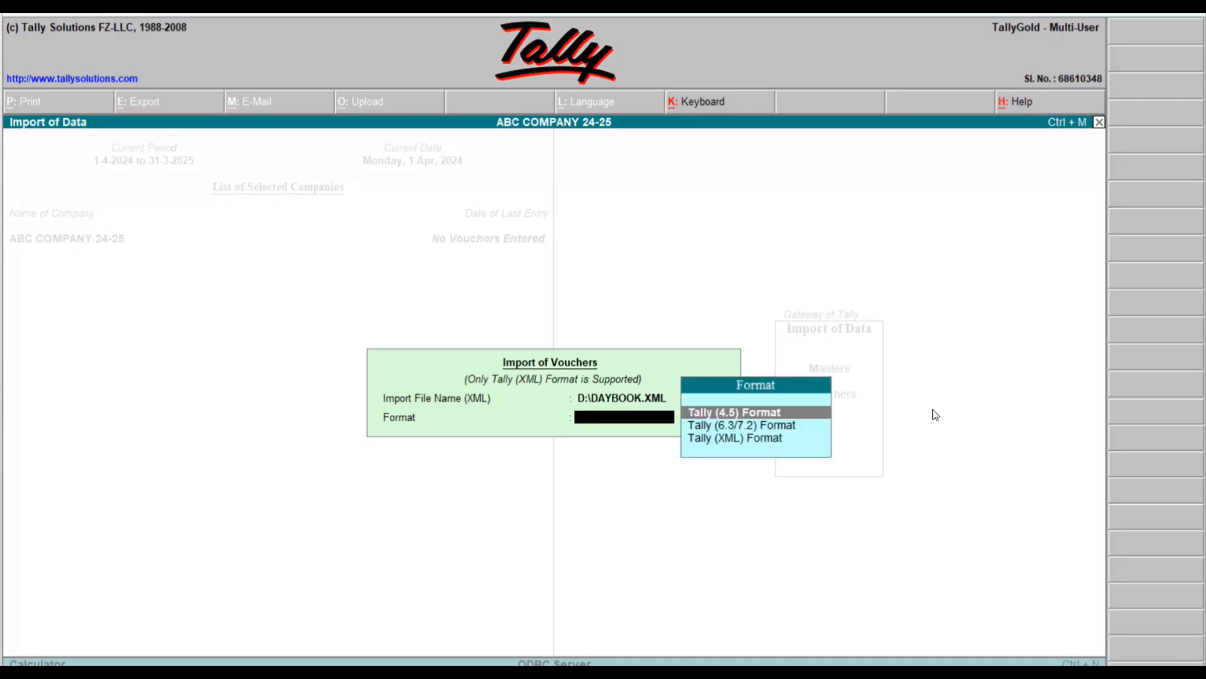
pyautogui.press('Down')
pyautogui.press('Down')
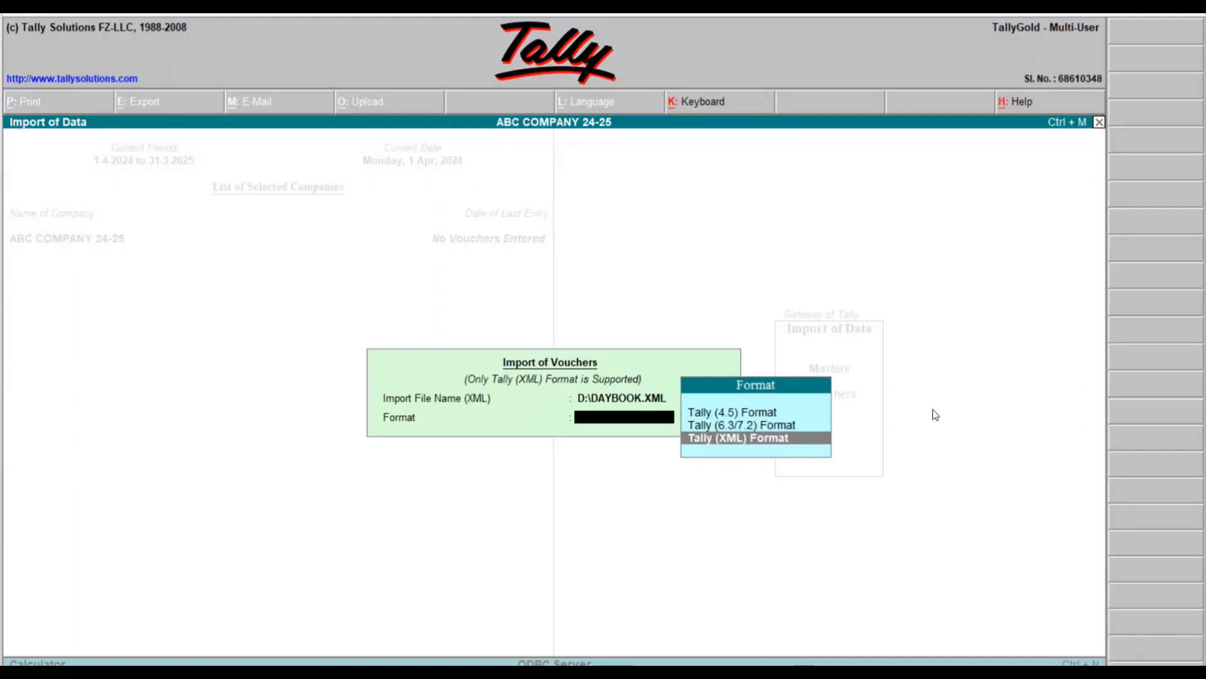
pyautogui.press('Return')
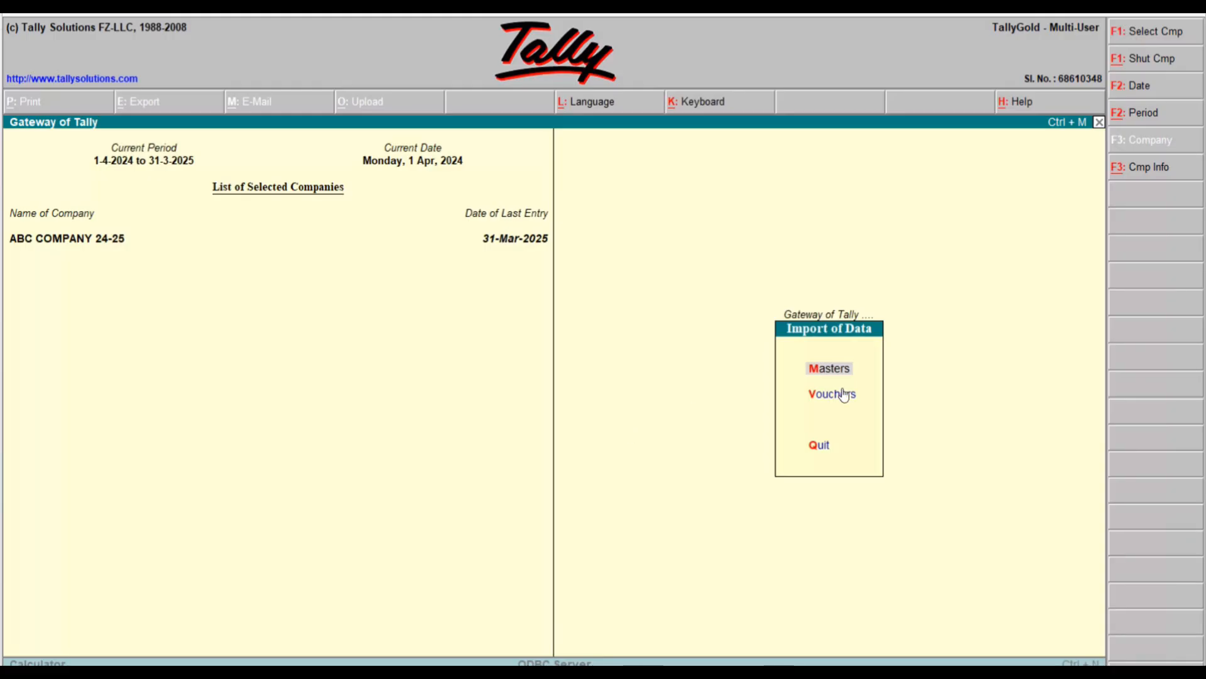
pyautogui.hotkey('ctrl', 'alt', 'd')
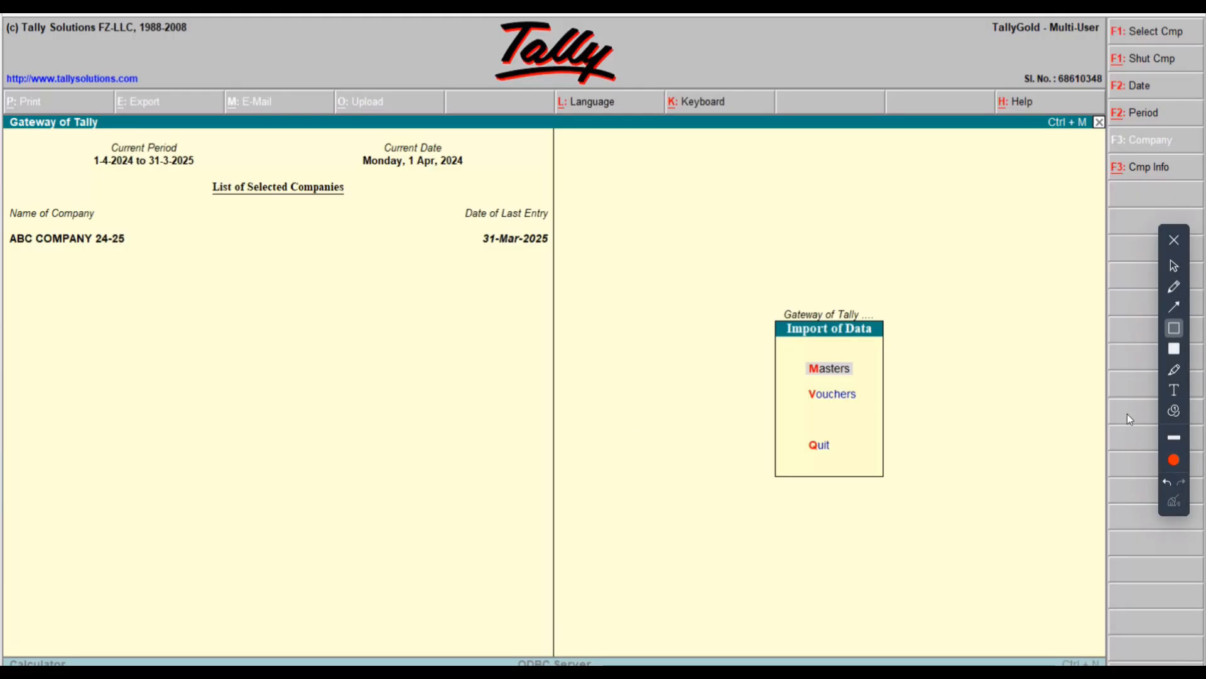
pyautogui.click(1180, 328)
pyautogui.moveTo(434, 192); pyautogui.dragTo(589, 271)
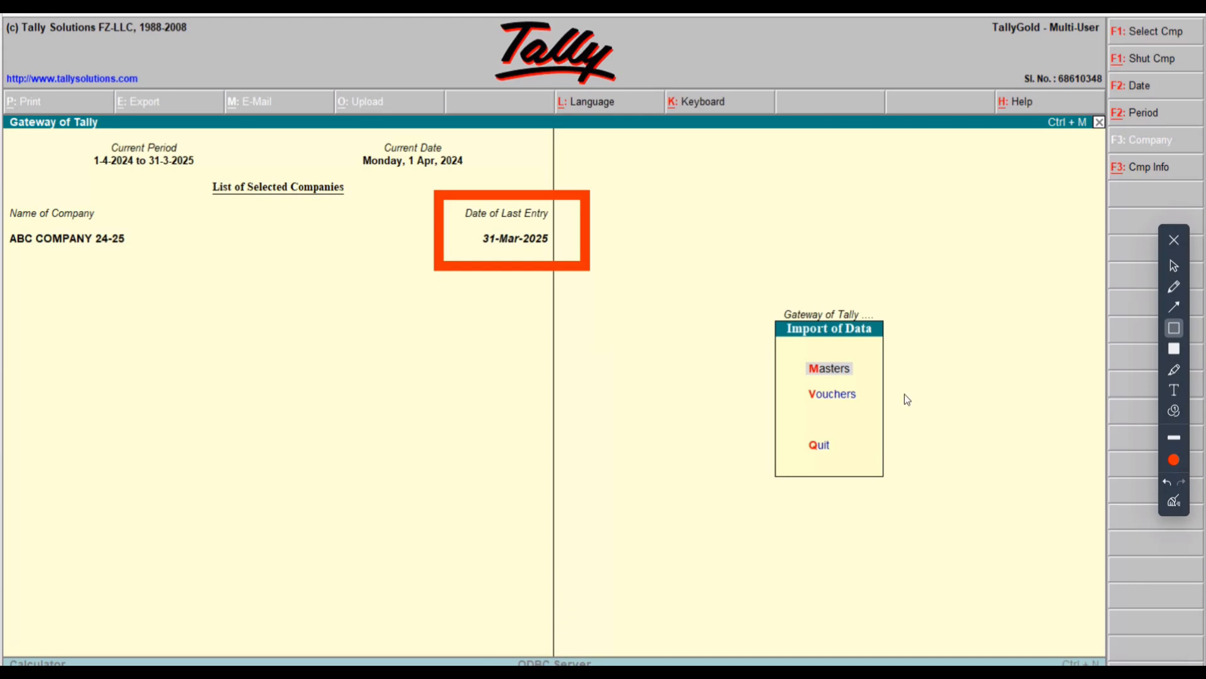
pyautogui.click(1175, 265)
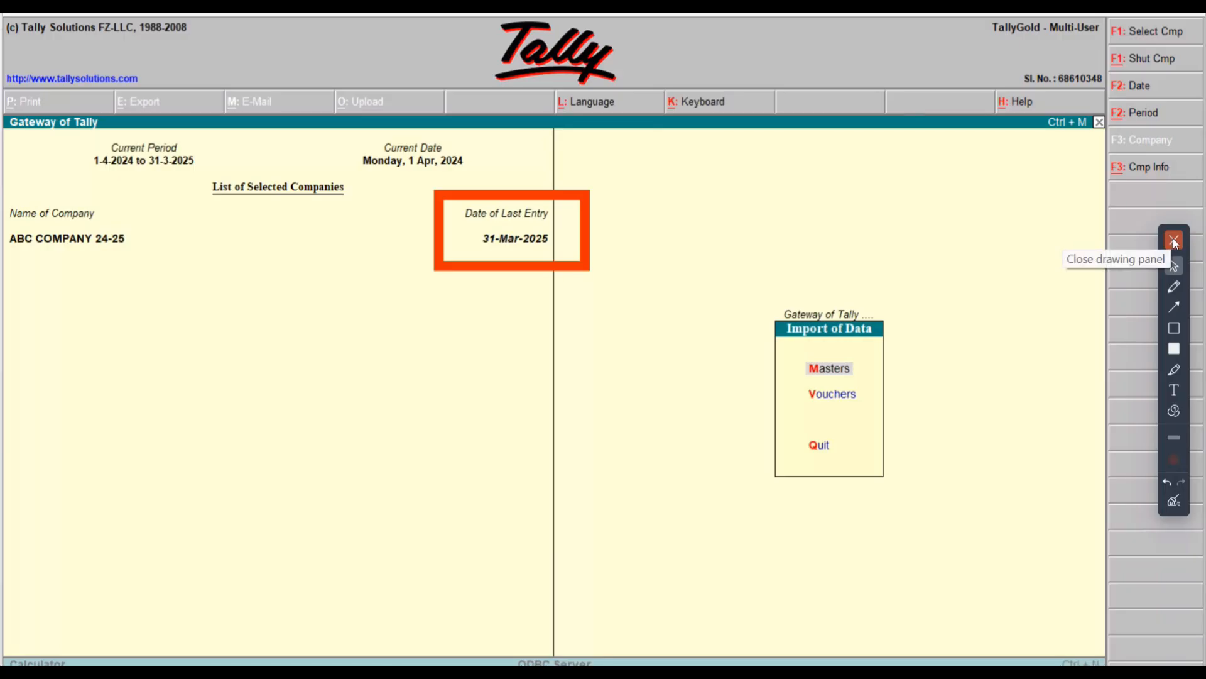
pyautogui.click(1174, 239)
pyautogui.click(966, 473)
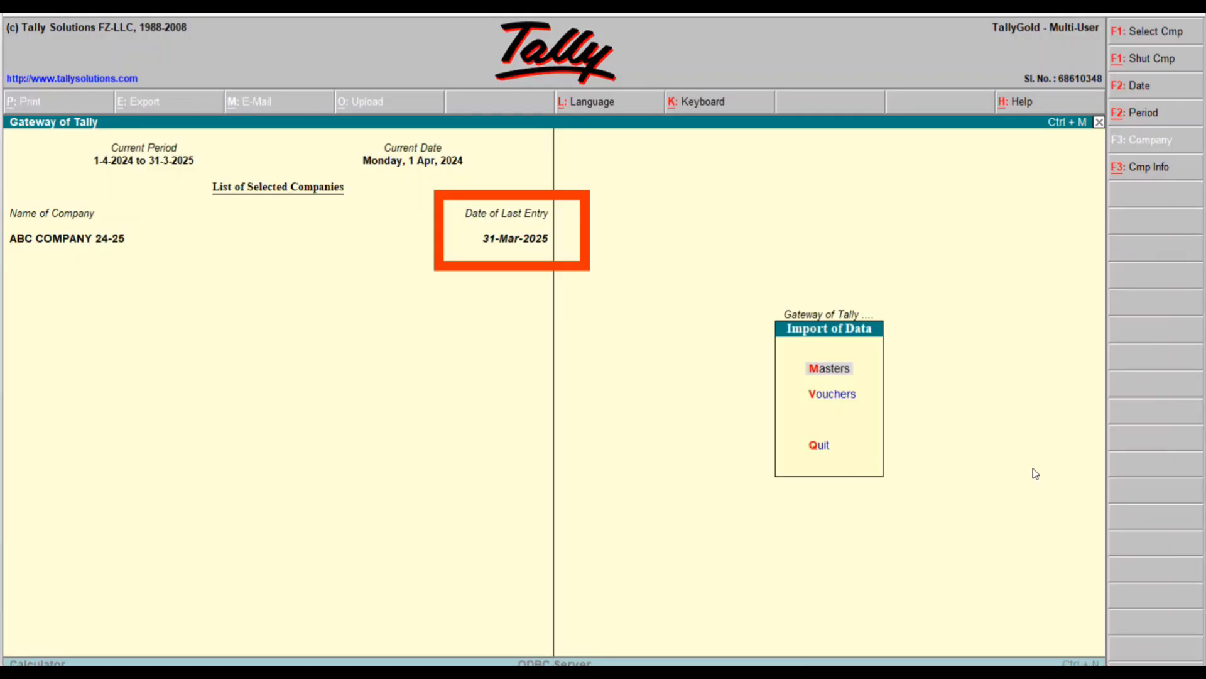
pyautogui.click(1151, 517)
pyautogui.click(1172, 505)
# - Open the Profit & Loss A/c of ABC COMPANY 24-25 in Tally and the matching report in Lakshya Retail ERP to compare them
pyautogui.press('Escape')
pyautogui.click(1174, 240)
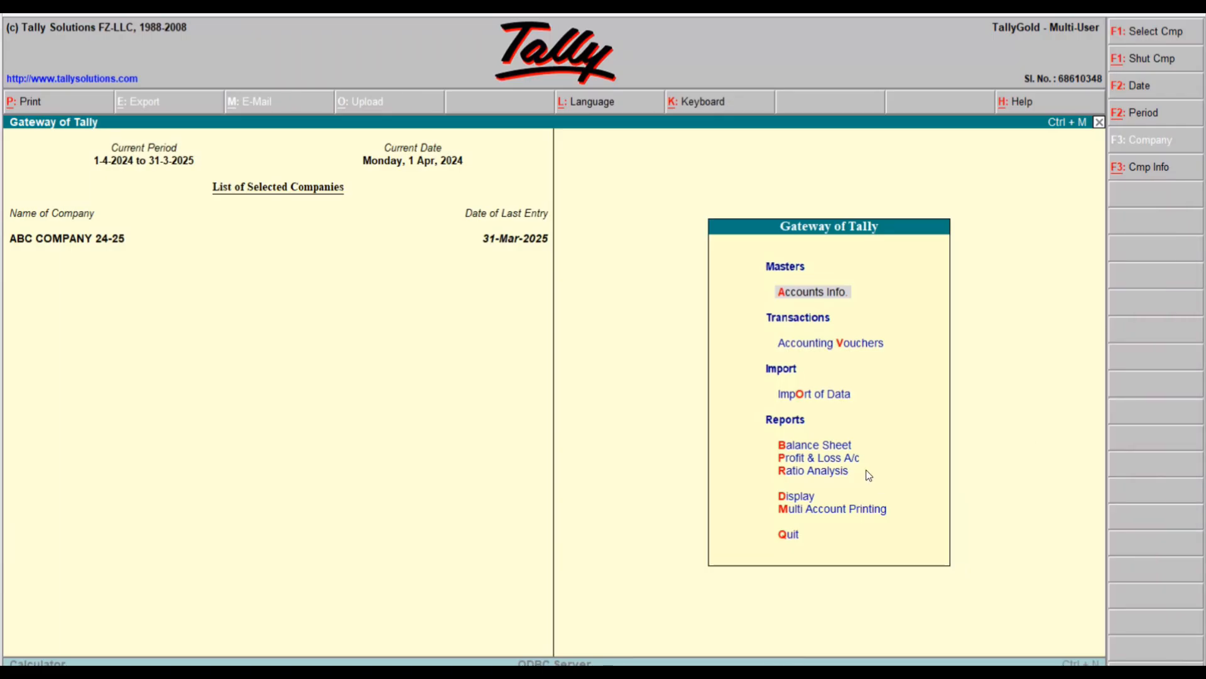
pyautogui.click(839, 463)
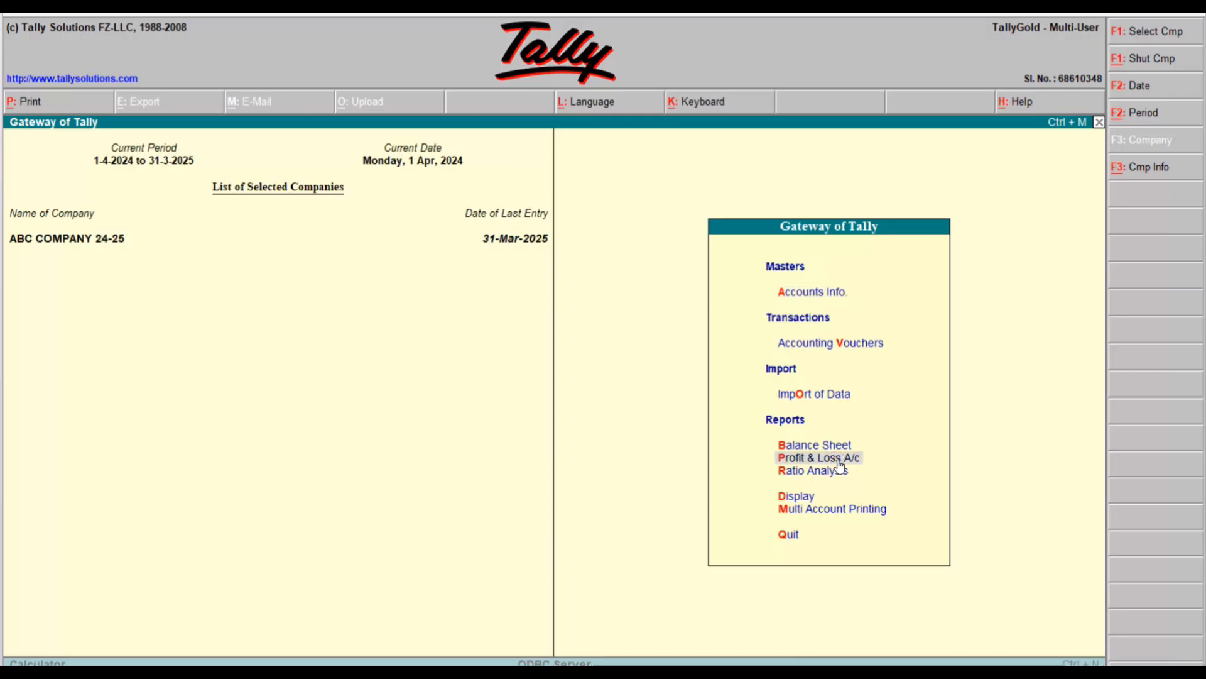
pyautogui.click(840, 464)
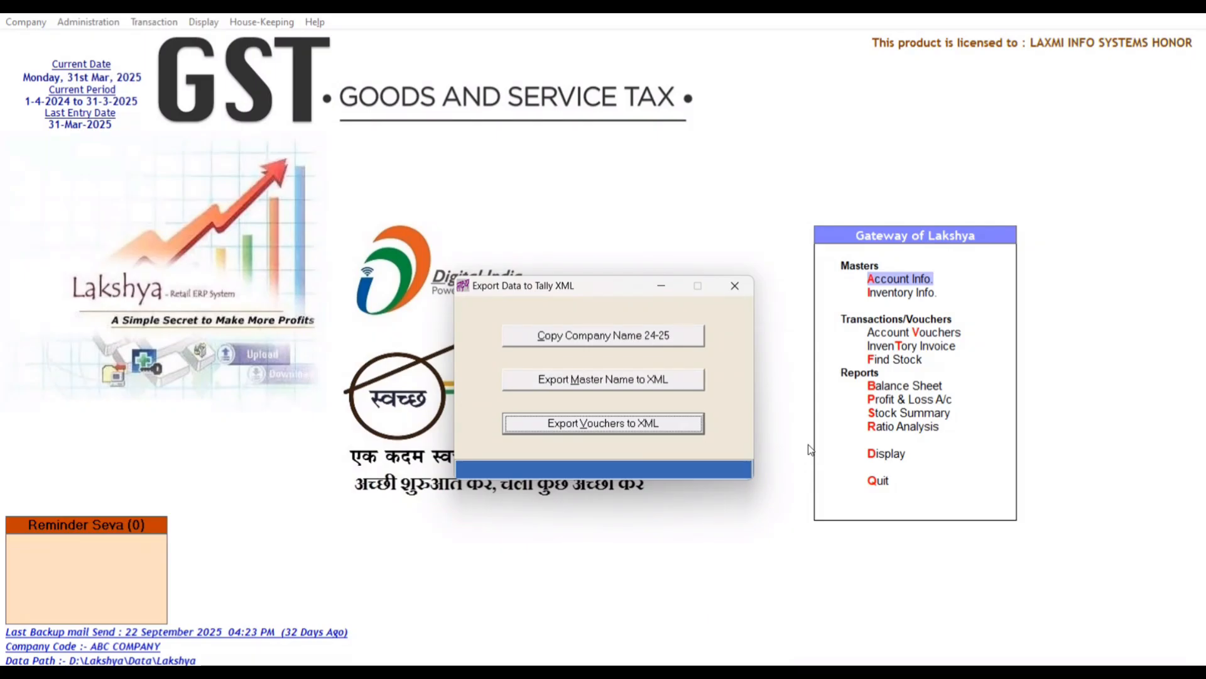
pyautogui.press('Escape')
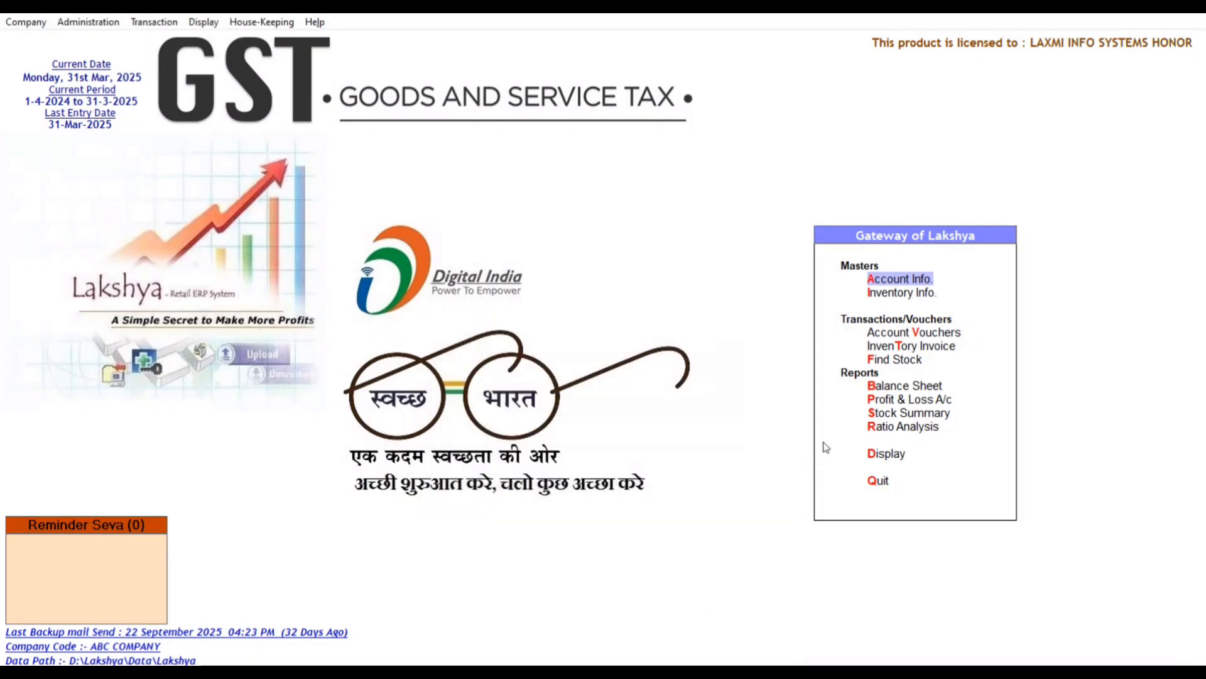
pyautogui.click(903, 397)
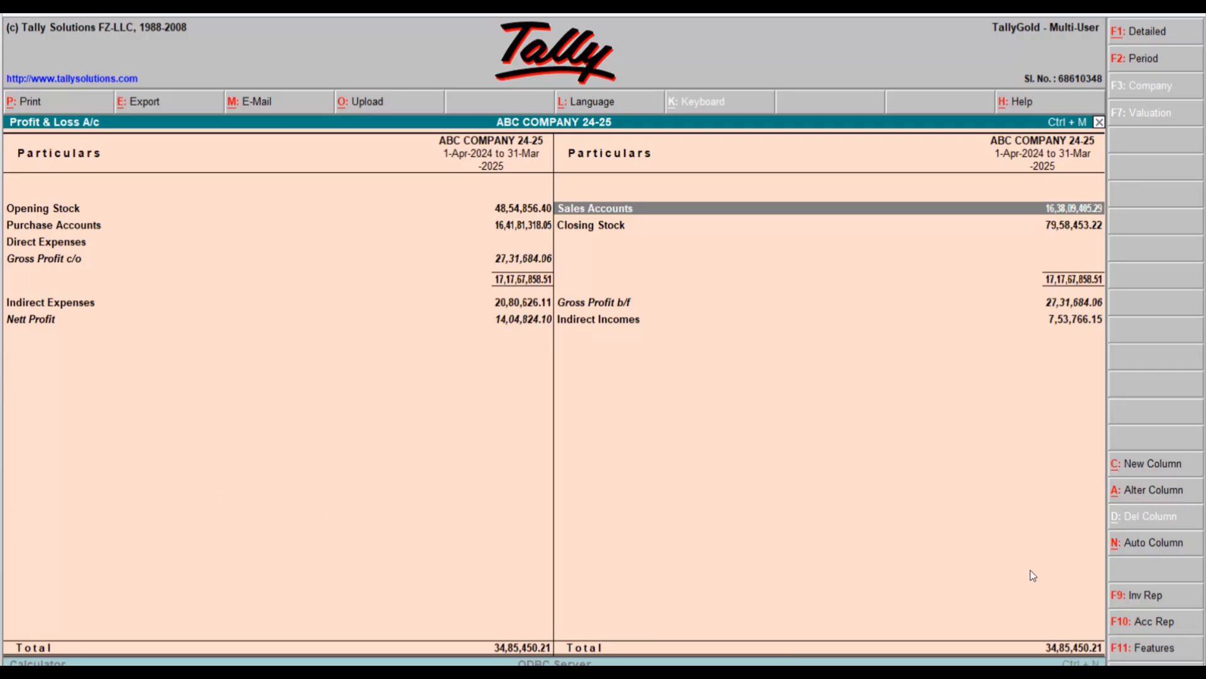
pyautogui.click(392, 651)
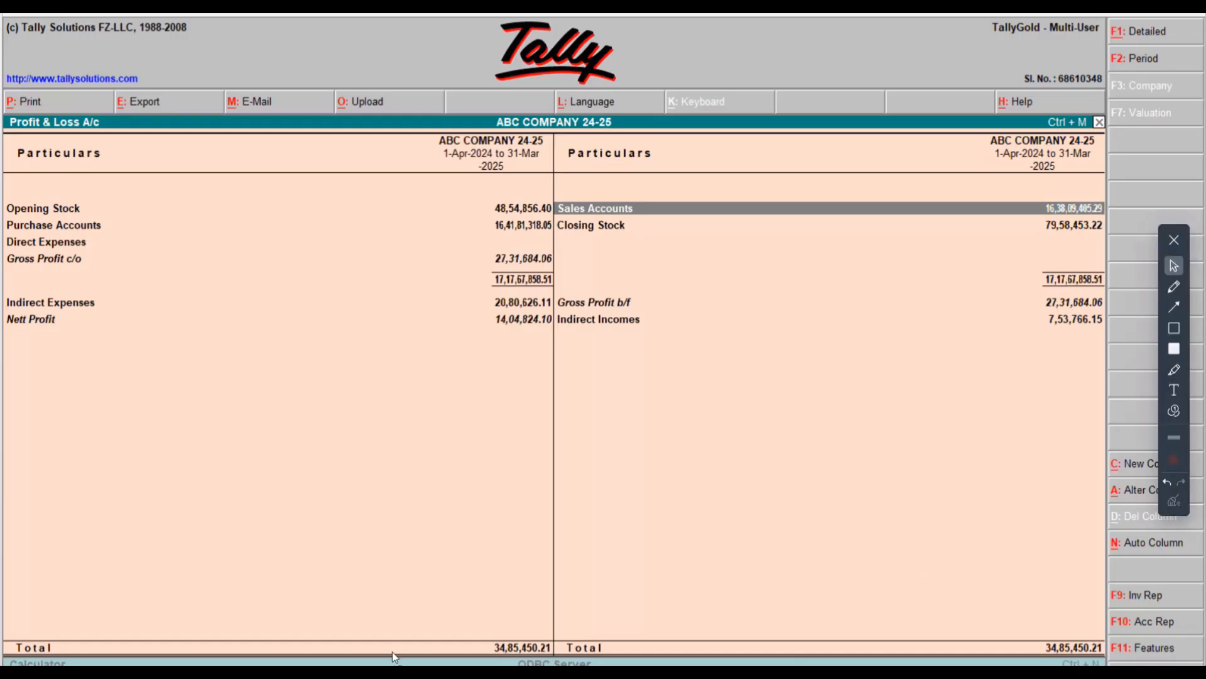
pyautogui.click(1175, 328)
pyautogui.moveTo(416, 608); pyautogui.dragTo(570, 665)
pyautogui.moveTo(1016, 608)
pyautogui.mouseDown()
pyautogui.moveTo(1096, 665)
pyautogui.moveTo(1120, 662)
pyautogui.mouseUp()
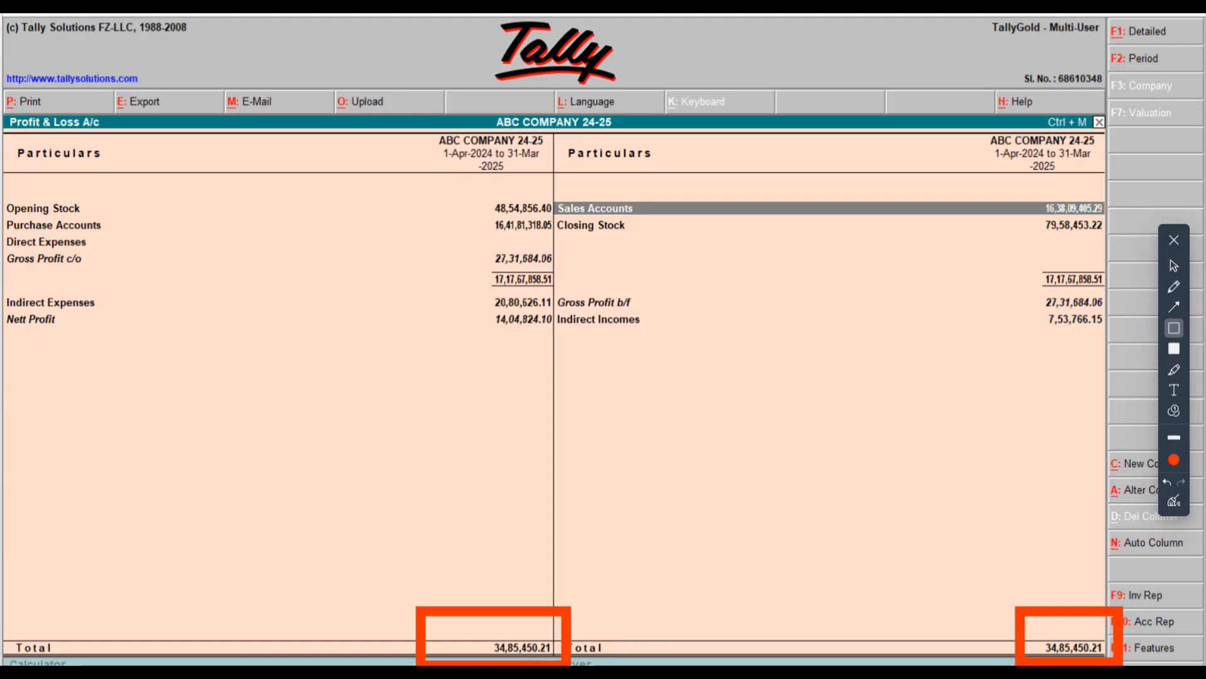
# - Switch to the Profit & Loss A/c in Lakshya Retail ERP and mark its Closing Stock amount with a box
pyautogui.click(1173, 265)
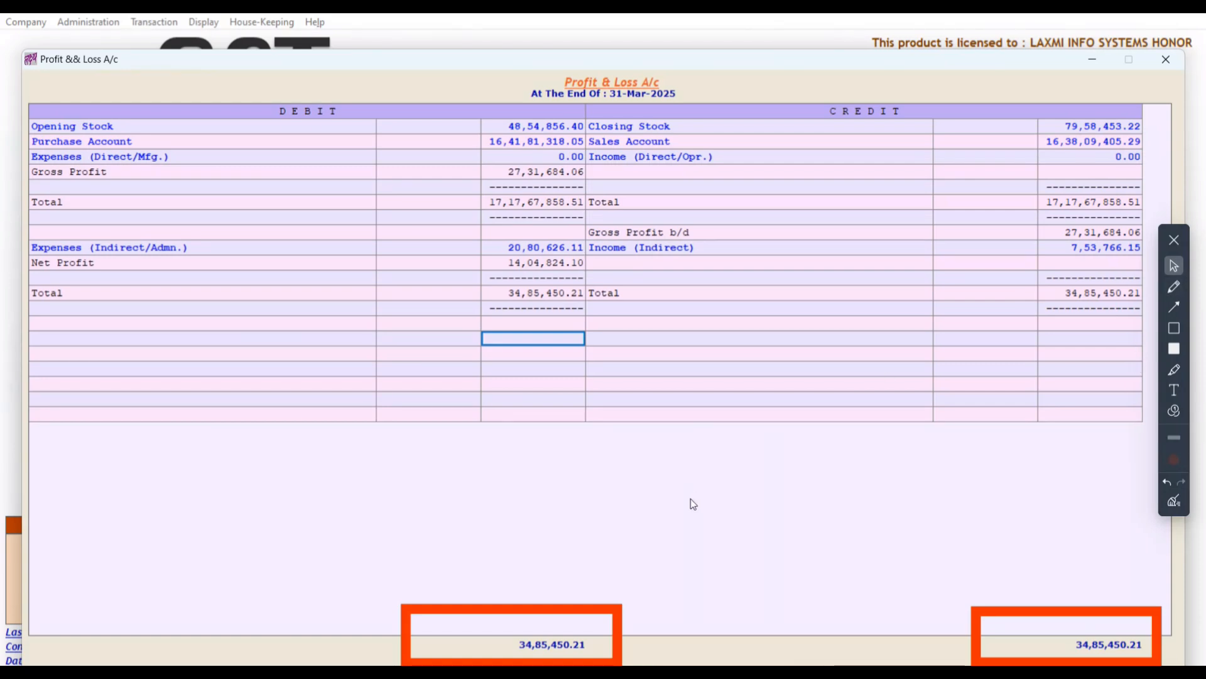
pyautogui.click(1174, 267)
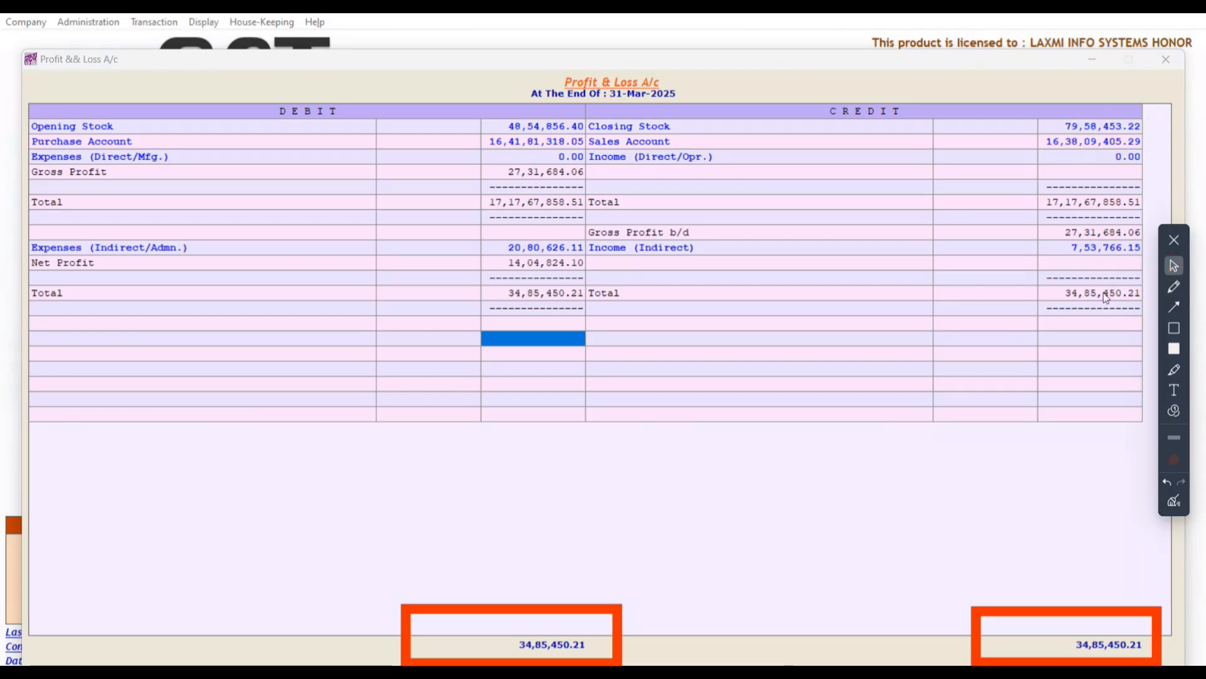
pyautogui.click(1174, 328)
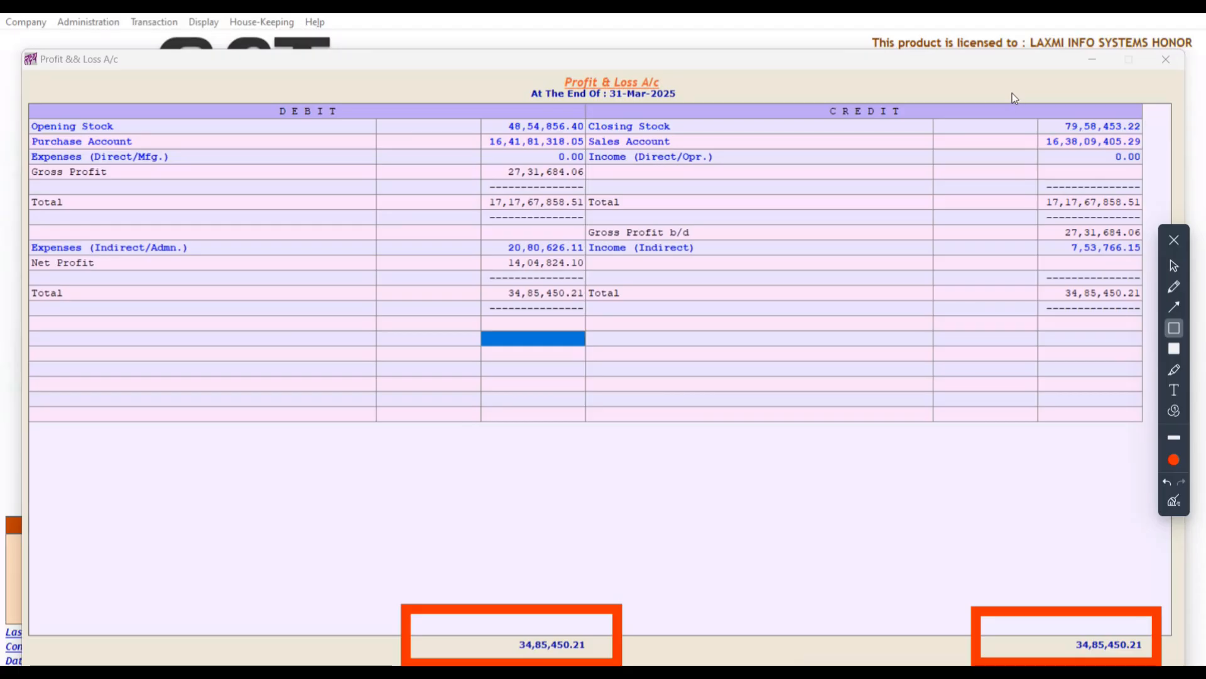
pyautogui.moveTo(1008, 93); pyautogui.dragTo(1167, 142)
# - Switch to Tally, box the Closing Stock amount in the Profit & Loss A/c for comparison, and clear all the markings
pyautogui.hotkey('alt', 'Tab')
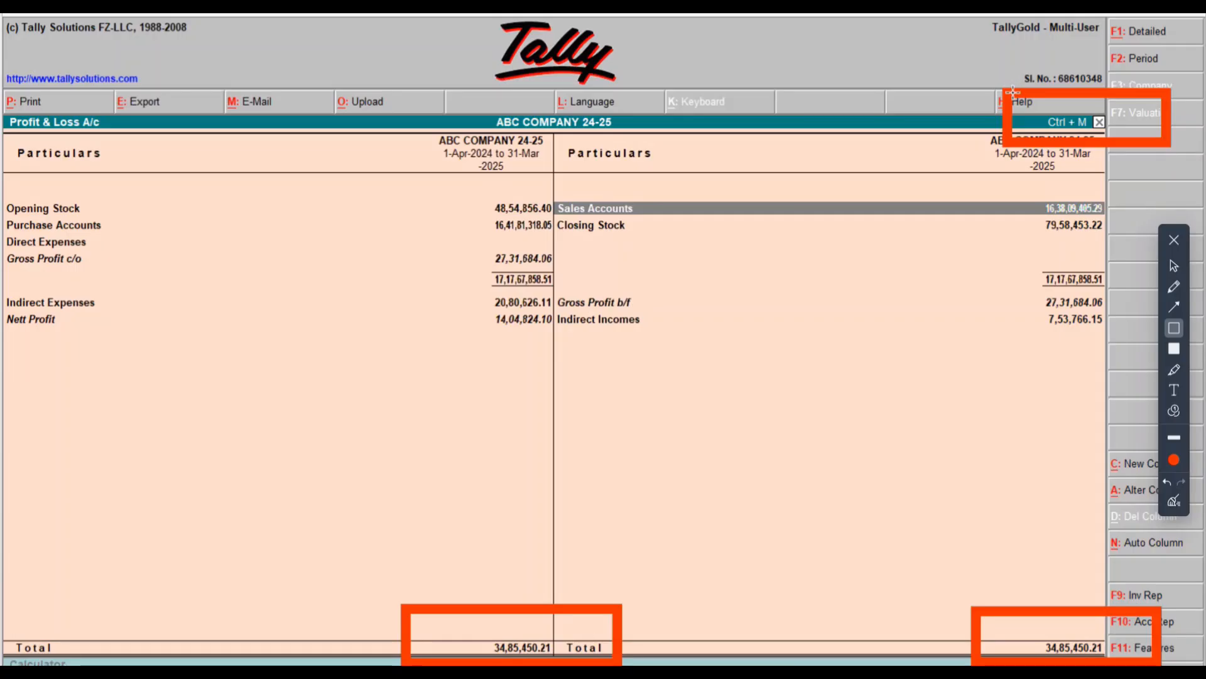
pyautogui.moveTo(1013, 93); pyautogui.dragTo(1005, 145)
pyautogui.press('Escape')
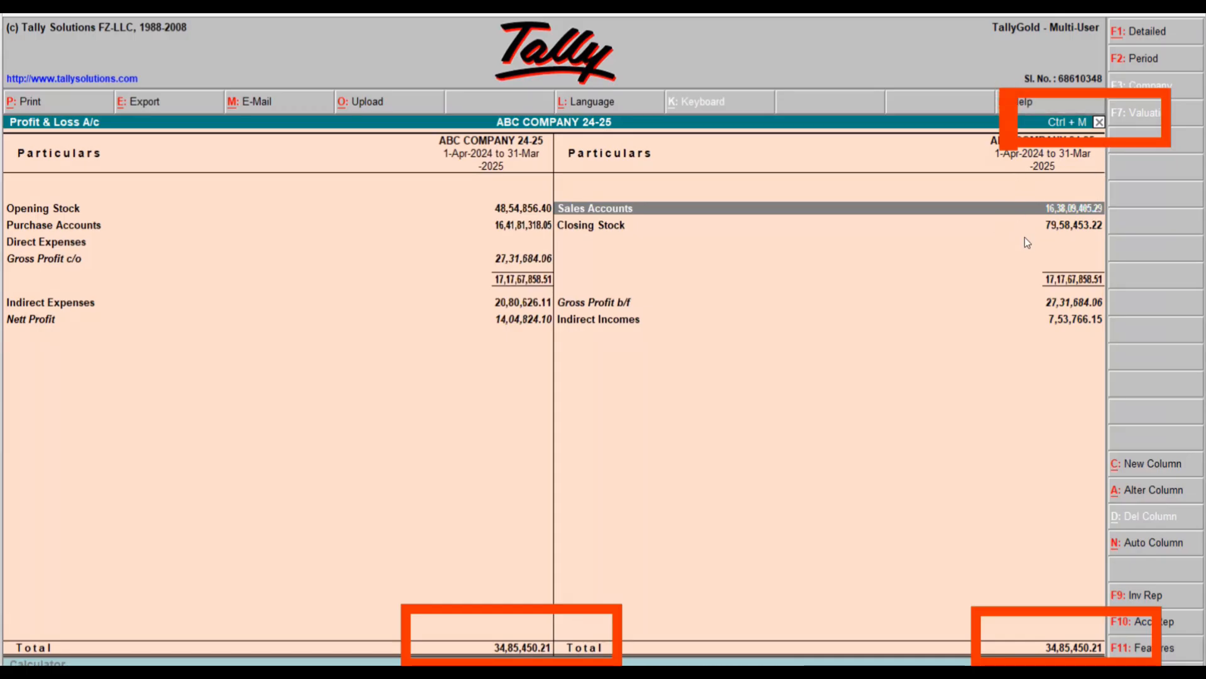
pyautogui.hotkey('ctrl', 'alt', 'd')
pyautogui.click(1180, 335)
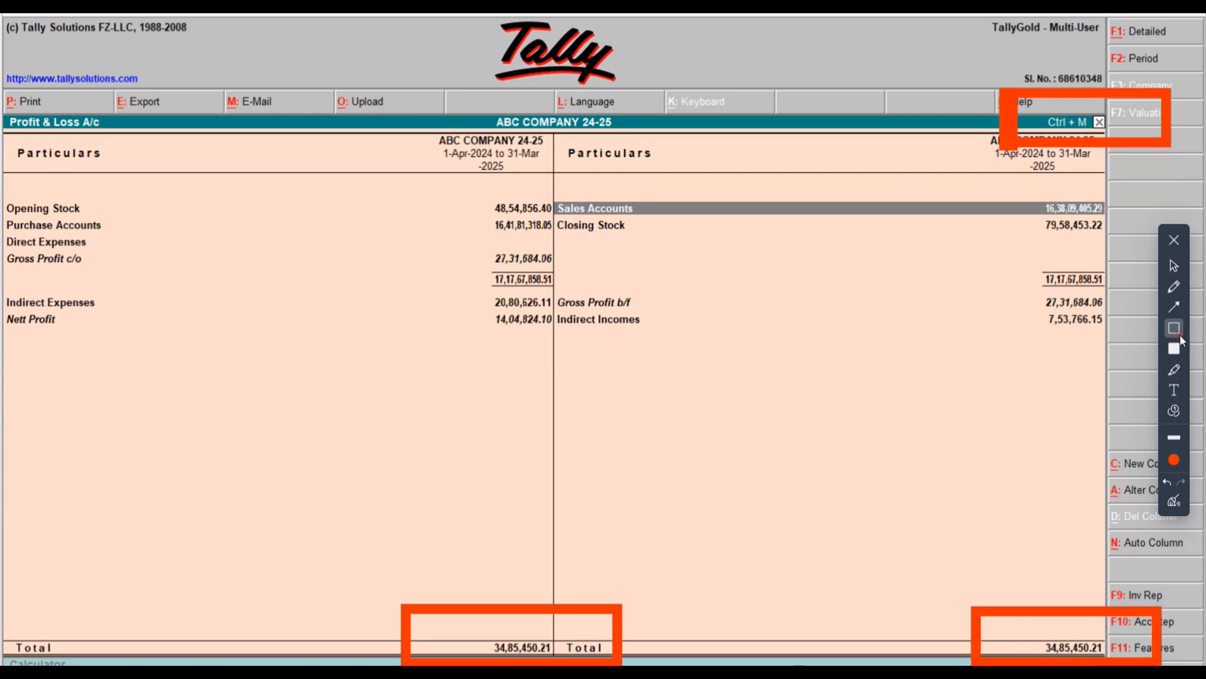
pyautogui.moveTo(976, 201); pyautogui.dragTo(1117, 241)
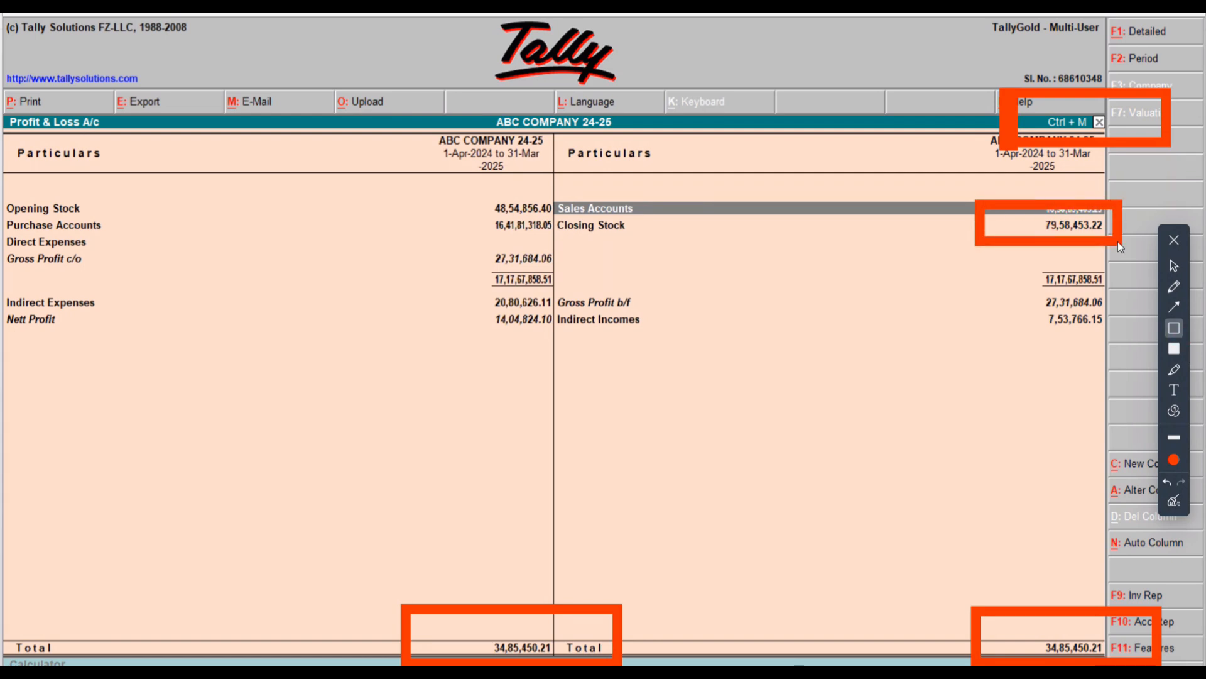
pyautogui.click(1175, 500)
# - Return to the Profit & Loss A/c in Lakshya Retail ERP and mark the Net Profit amount with a box
pyautogui.click(766, 394)
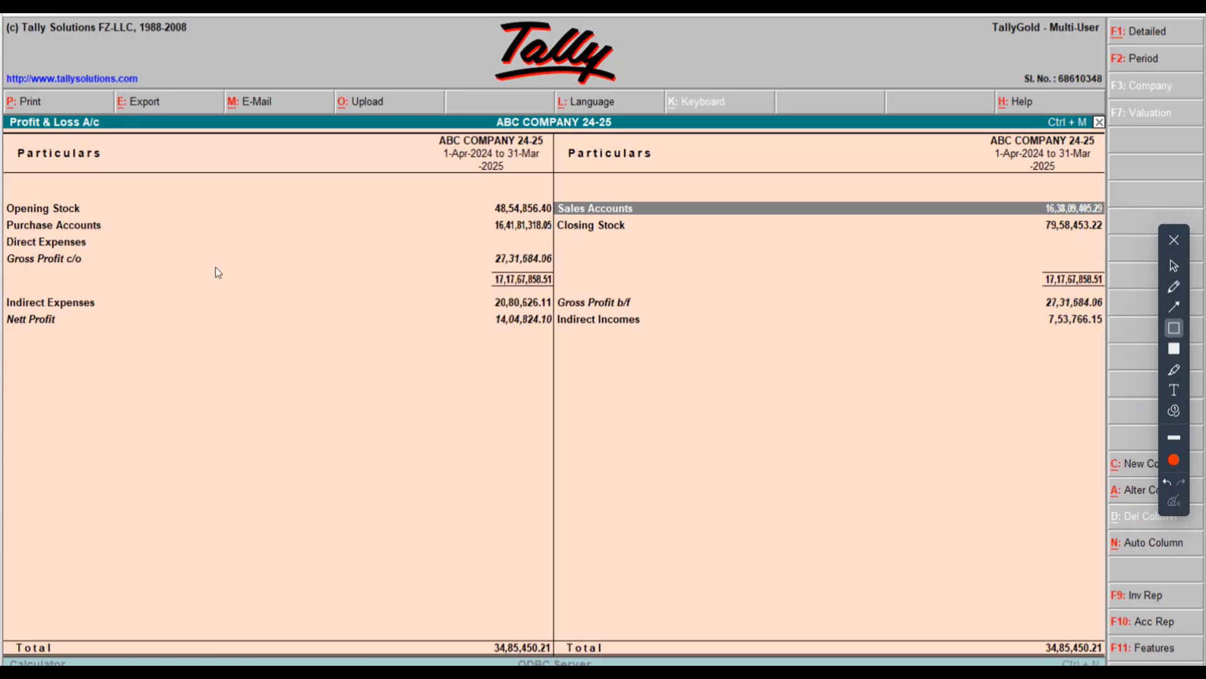
pyautogui.click(676, 385)
pyautogui.click(711, 423)
pyautogui.click(1174, 265)
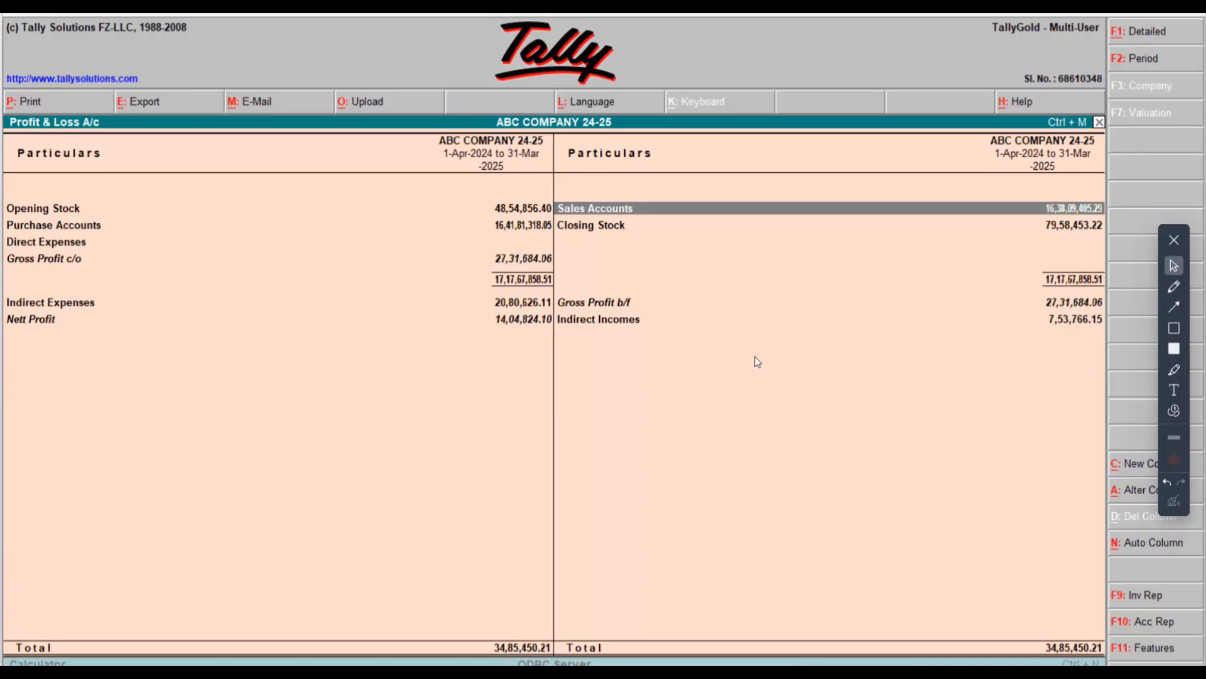
pyautogui.hotkey('alt', 'Tab')
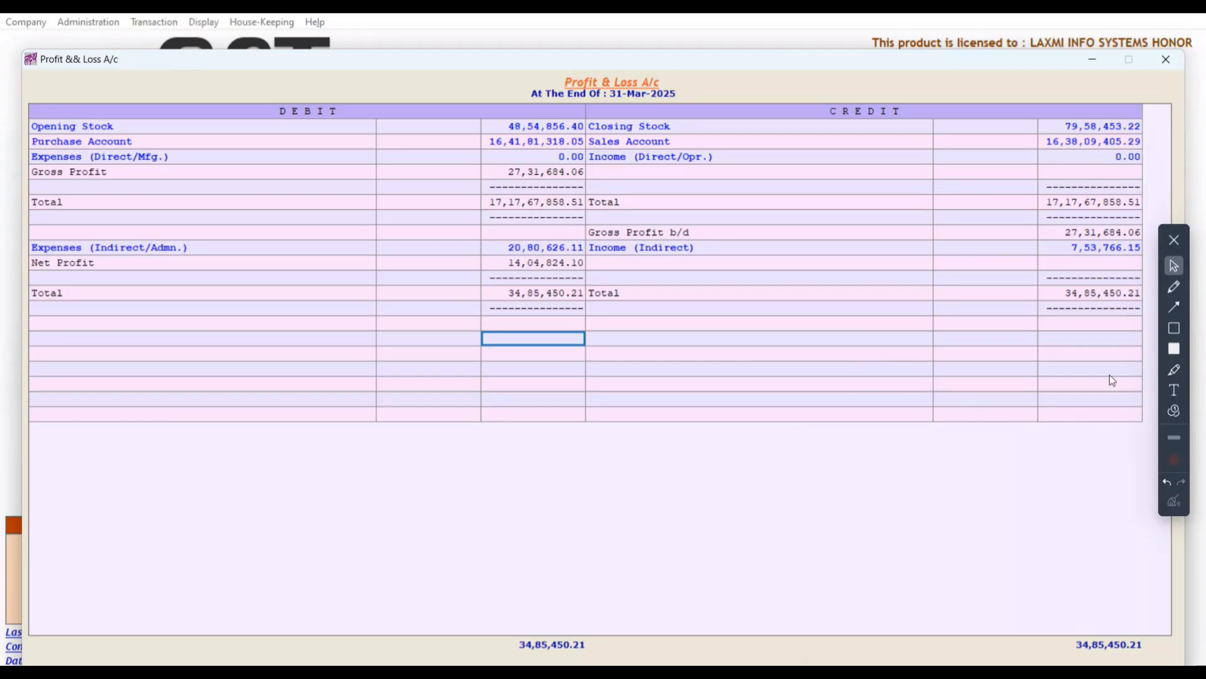
pyautogui.click(1175, 328)
pyautogui.moveTo(441, 251)
pyautogui.mouseDown()
pyautogui.moveTo(632, 289)
pyautogui.moveTo(638, 301)
pyautogui.mouseUp()
pyautogui.moveTo(530, 252); pyautogui.dragTo(529, 244)
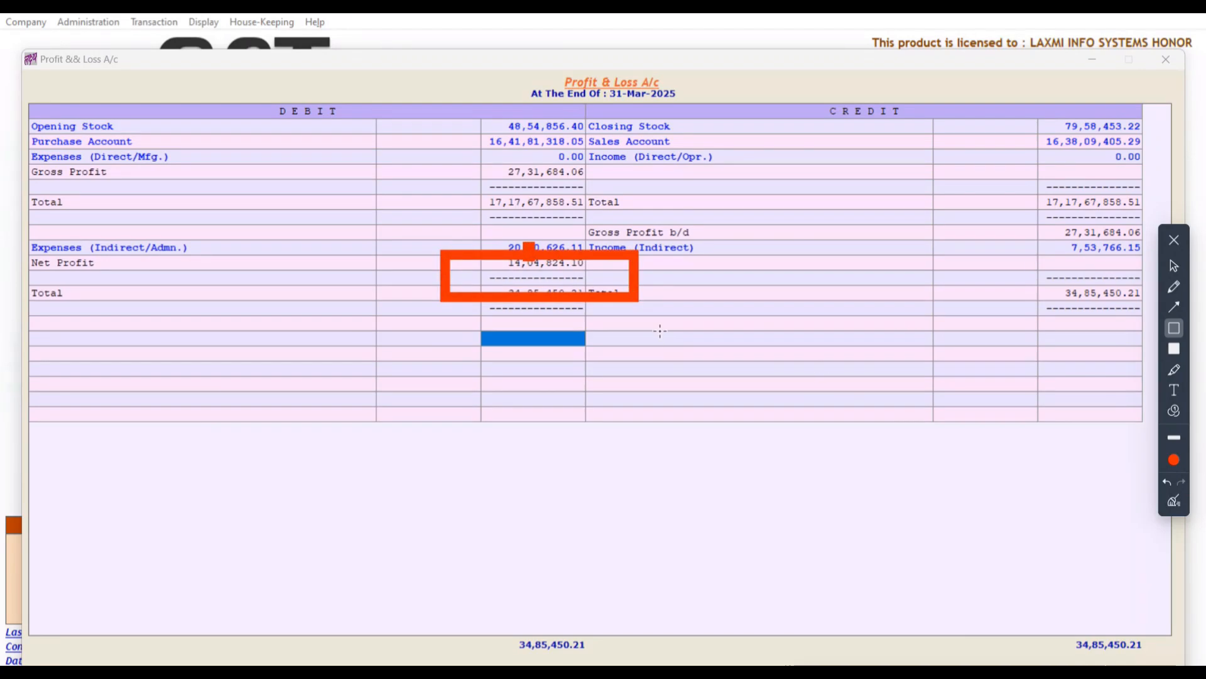
pyautogui.hotkey('ctrl', 'z')
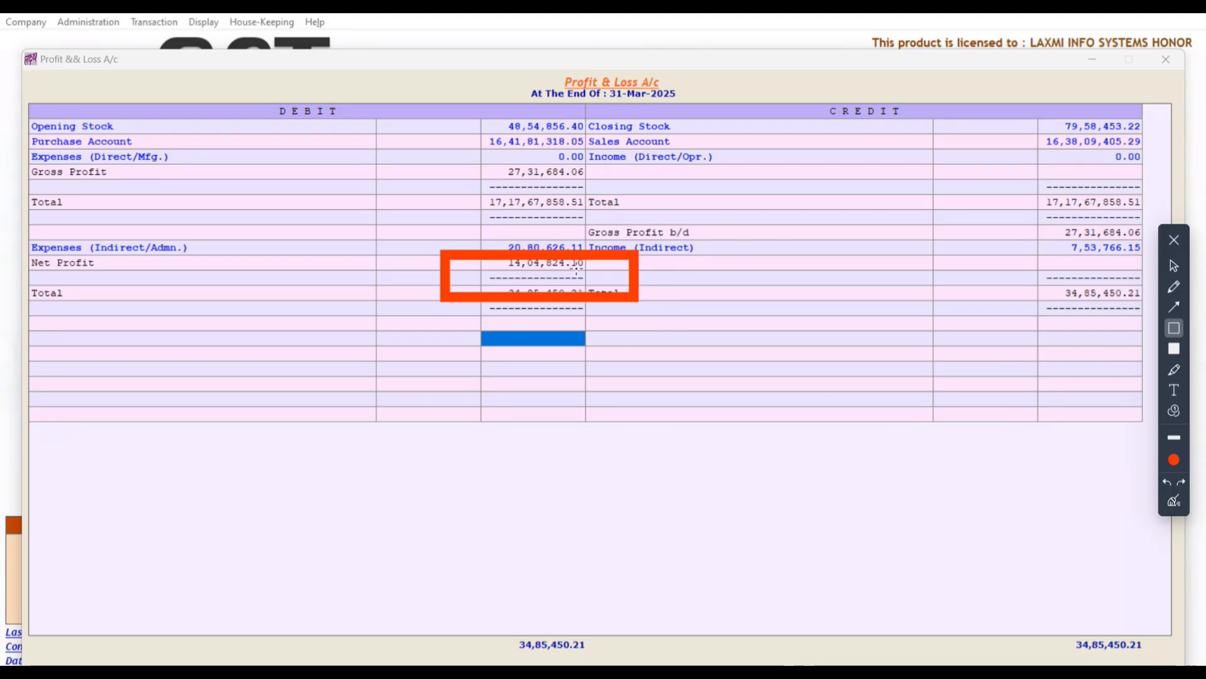
pyautogui.click(1174, 501)
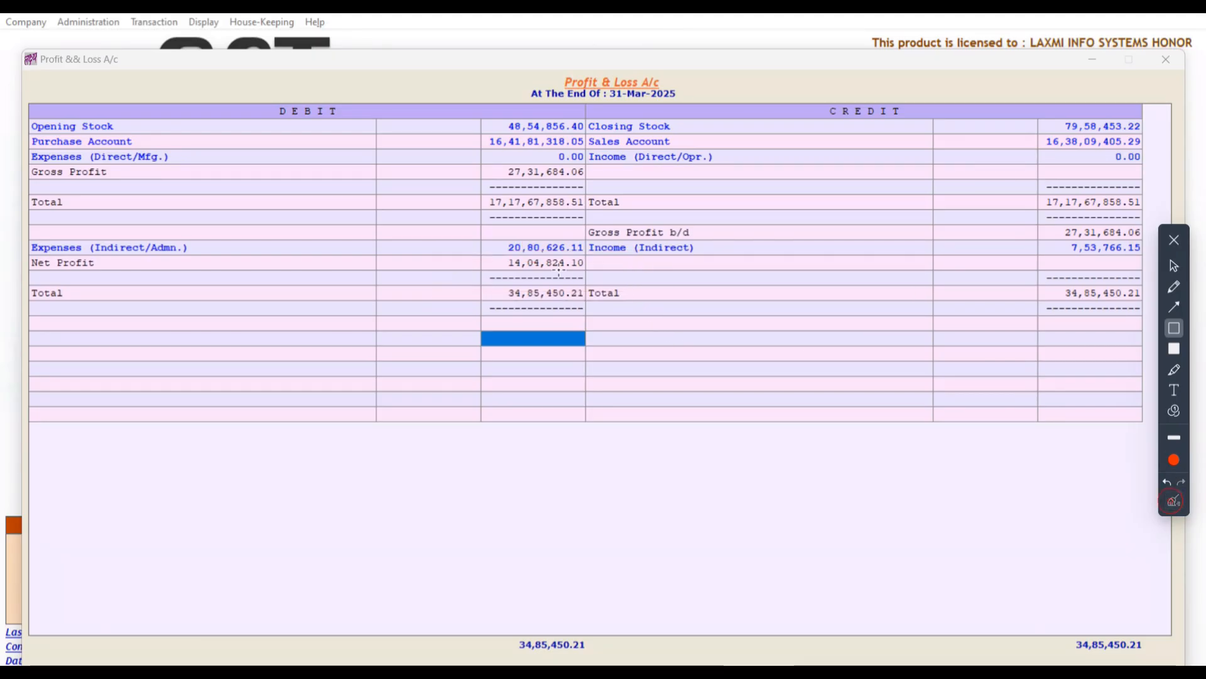
pyautogui.moveTo(458, 247); pyautogui.dragTo(618, 296)
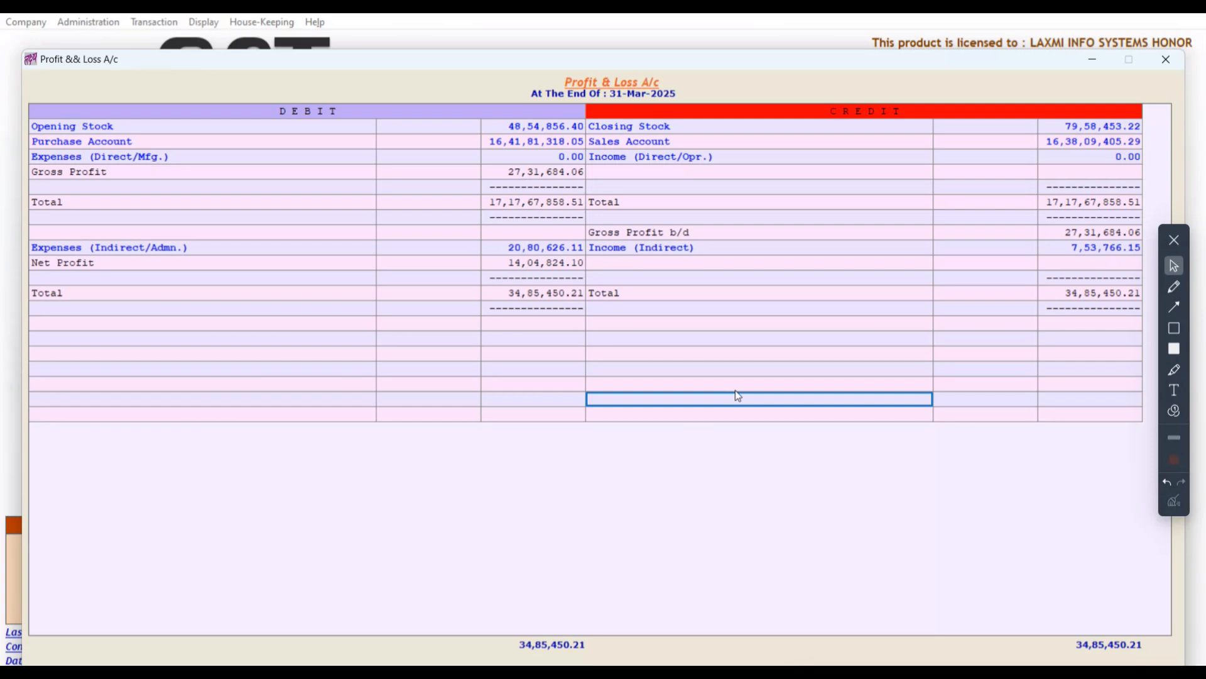
# - Open the Balance Sheet in Lakshya Retail ERP and box the full Liabilities and Assets totals
pyautogui.press('Escape')
pyautogui.click(903, 385)
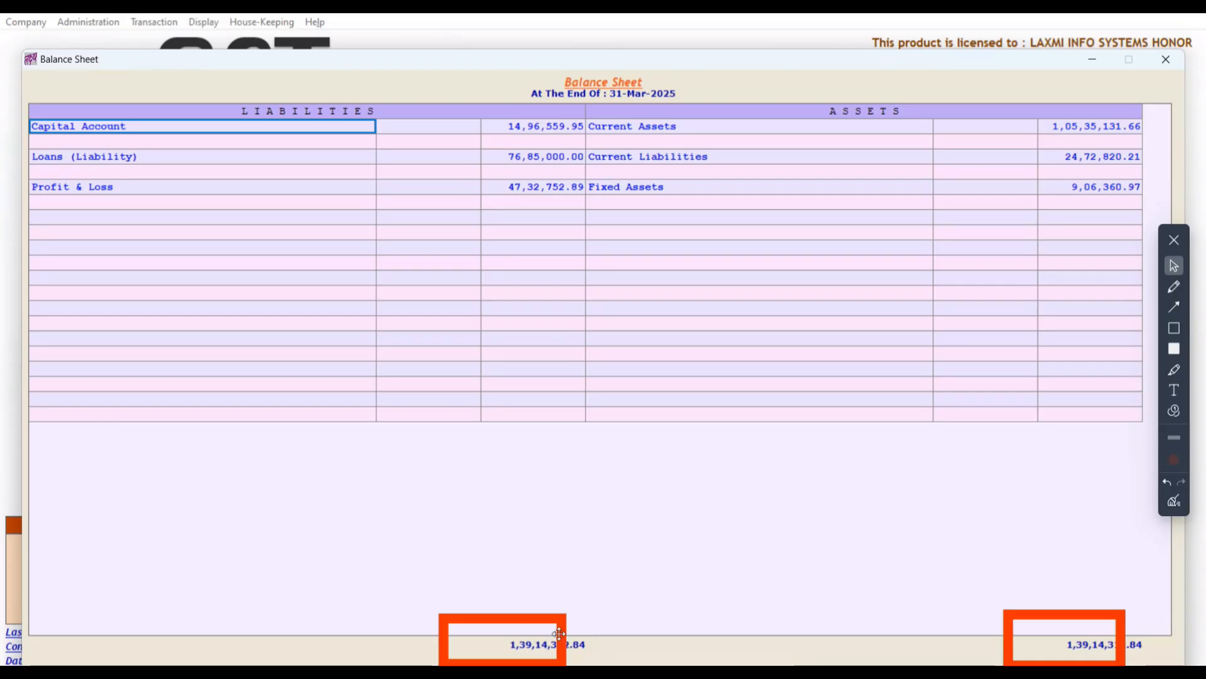
pyautogui.click(1173, 266)
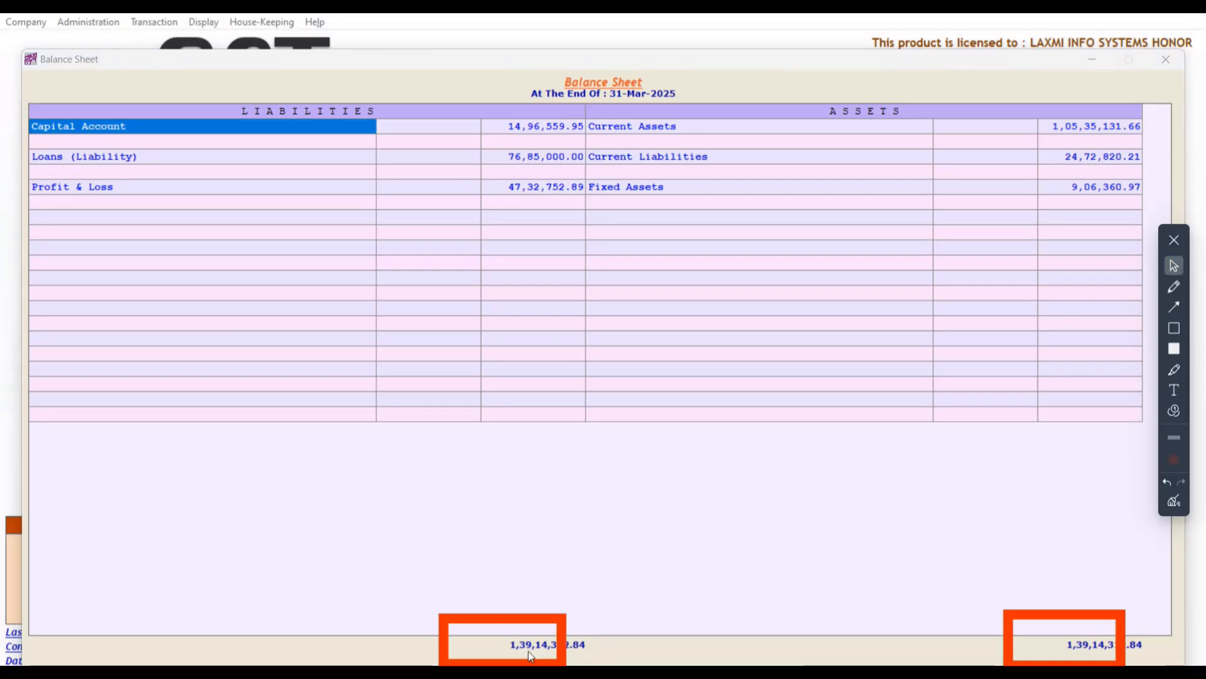
pyautogui.click(556, 647)
pyautogui.moveTo(562, 642); pyautogui.dragTo(605, 642)
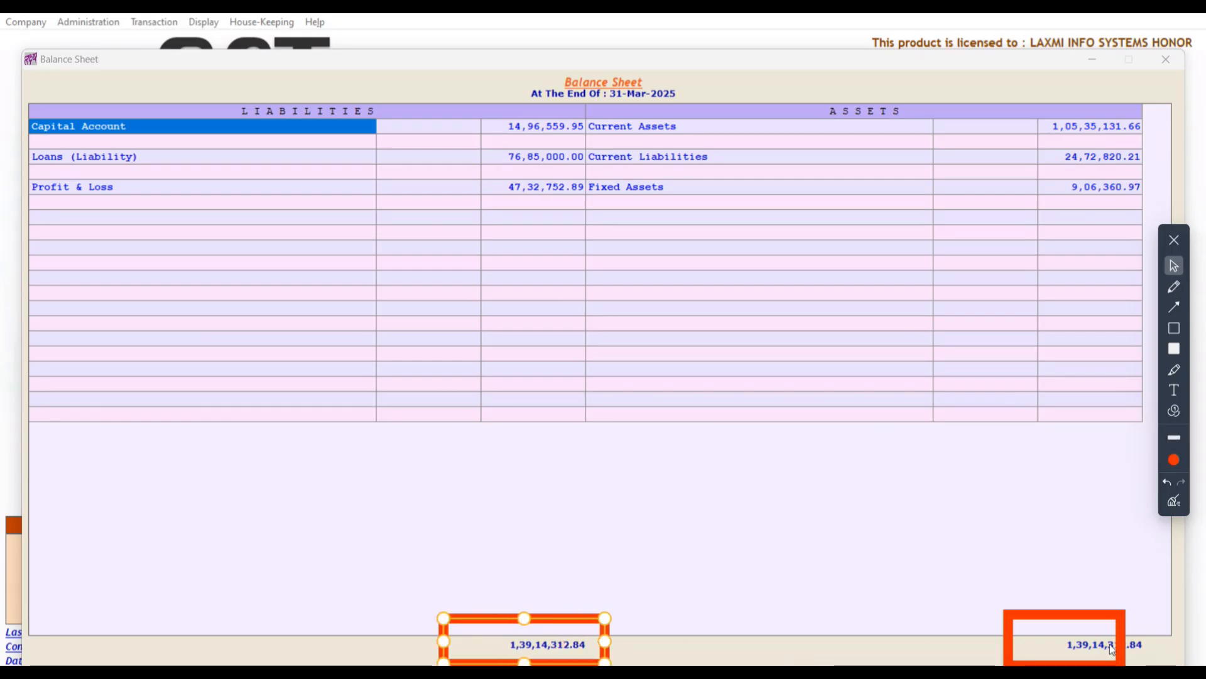
pyautogui.click(1118, 643)
pyautogui.moveTo(1120, 642); pyautogui.dragTo(1167, 641)
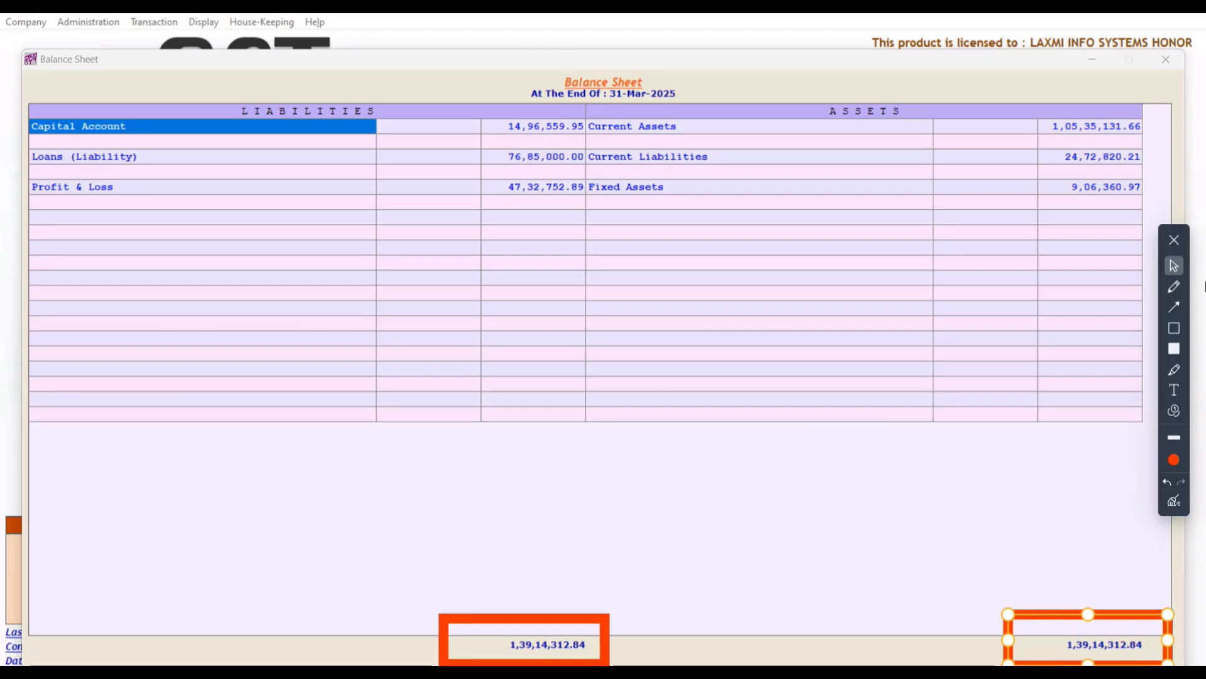
# - Switch to the Balance Sheet in Tally, box the liability and asset group amounts for comparison, and clear the markings
pyautogui.click(770, 385)
pyautogui.click(1171, 261)
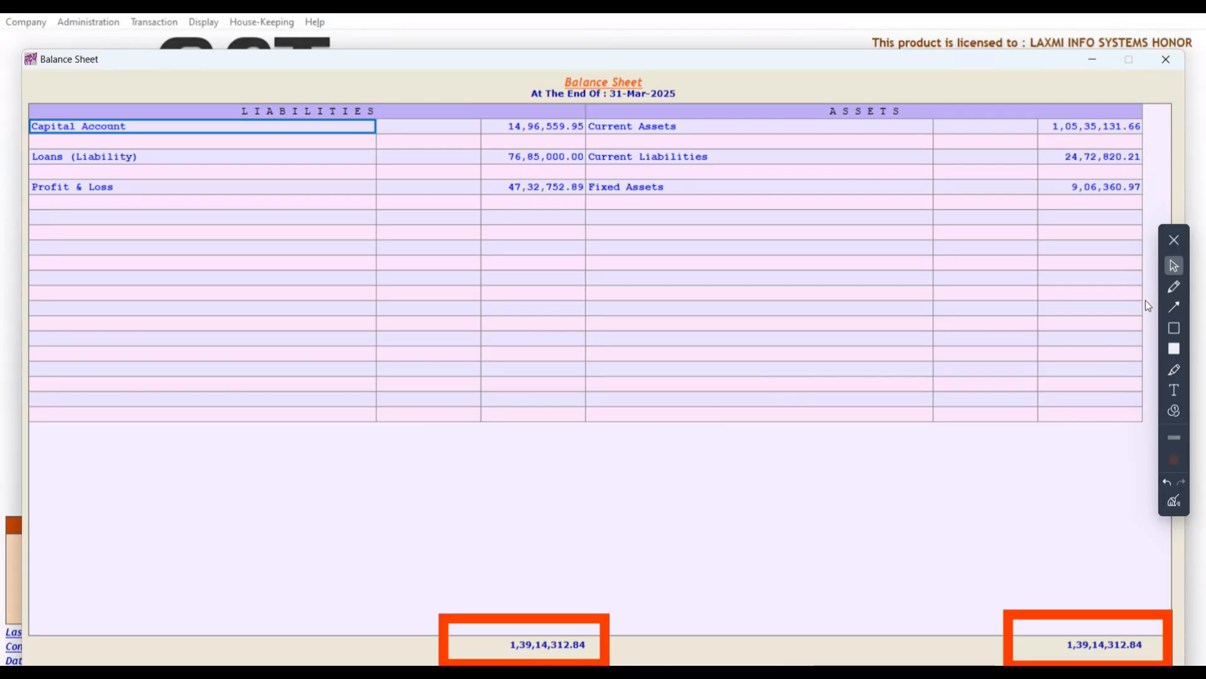
pyautogui.click(850, 294)
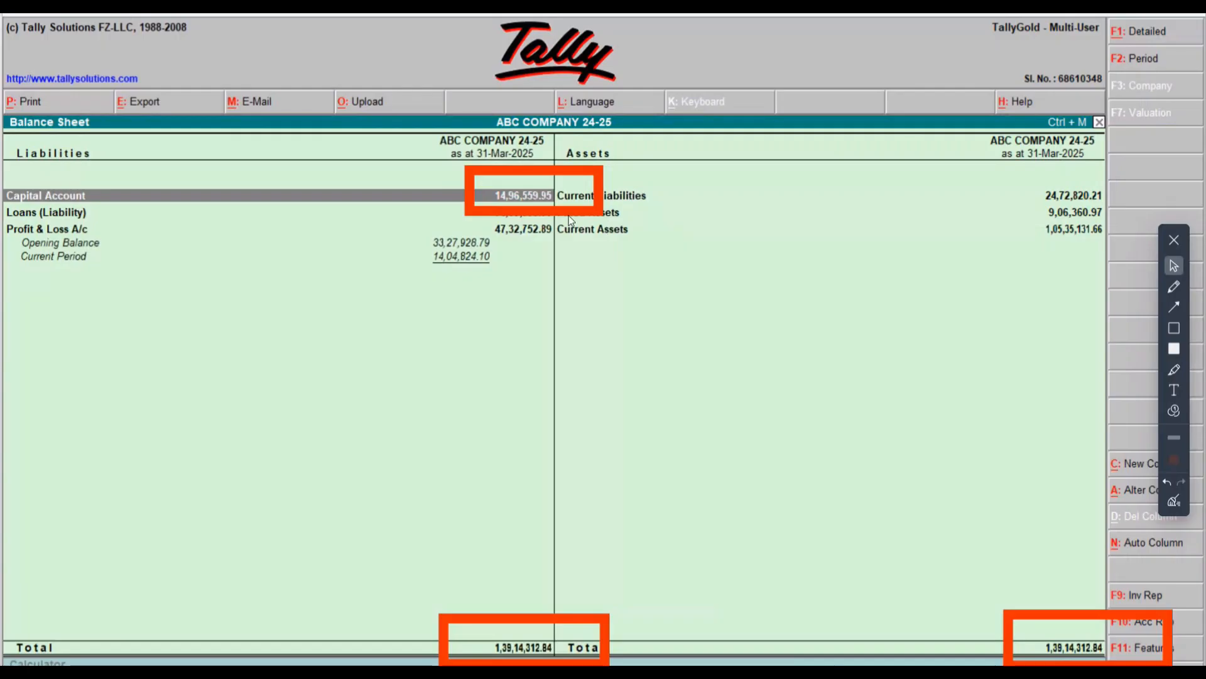
pyautogui.moveTo(574, 208); pyautogui.dragTo(555, 242)
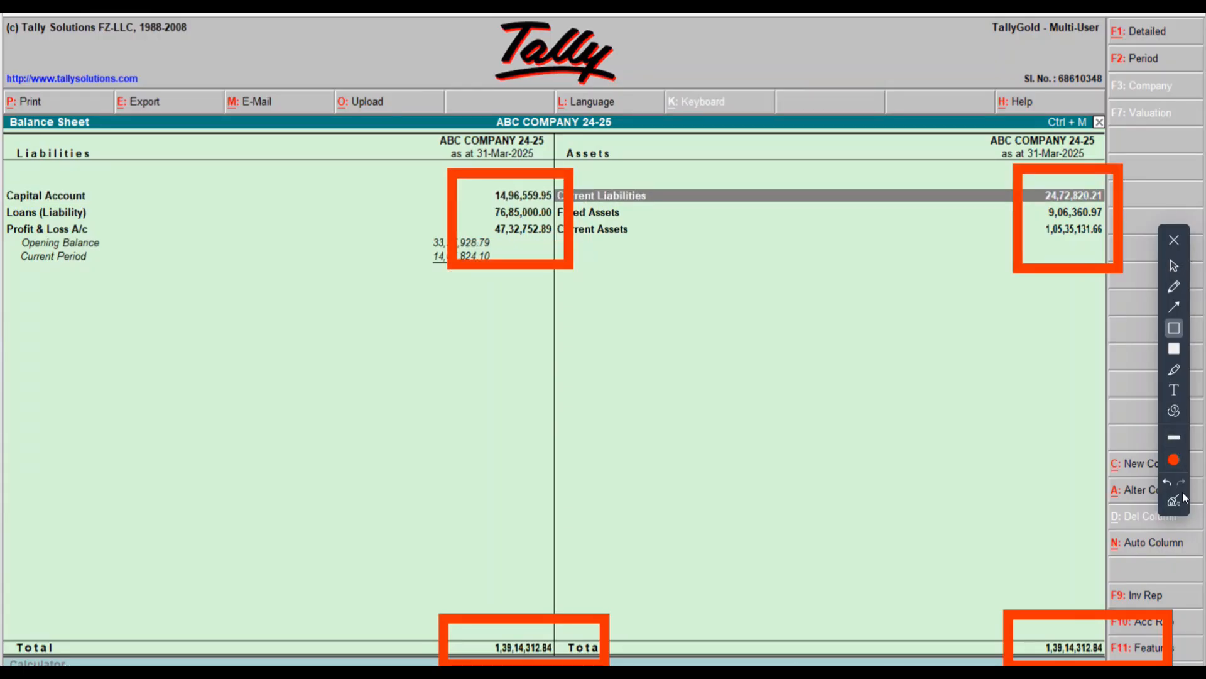
pyautogui.click(1180, 497)
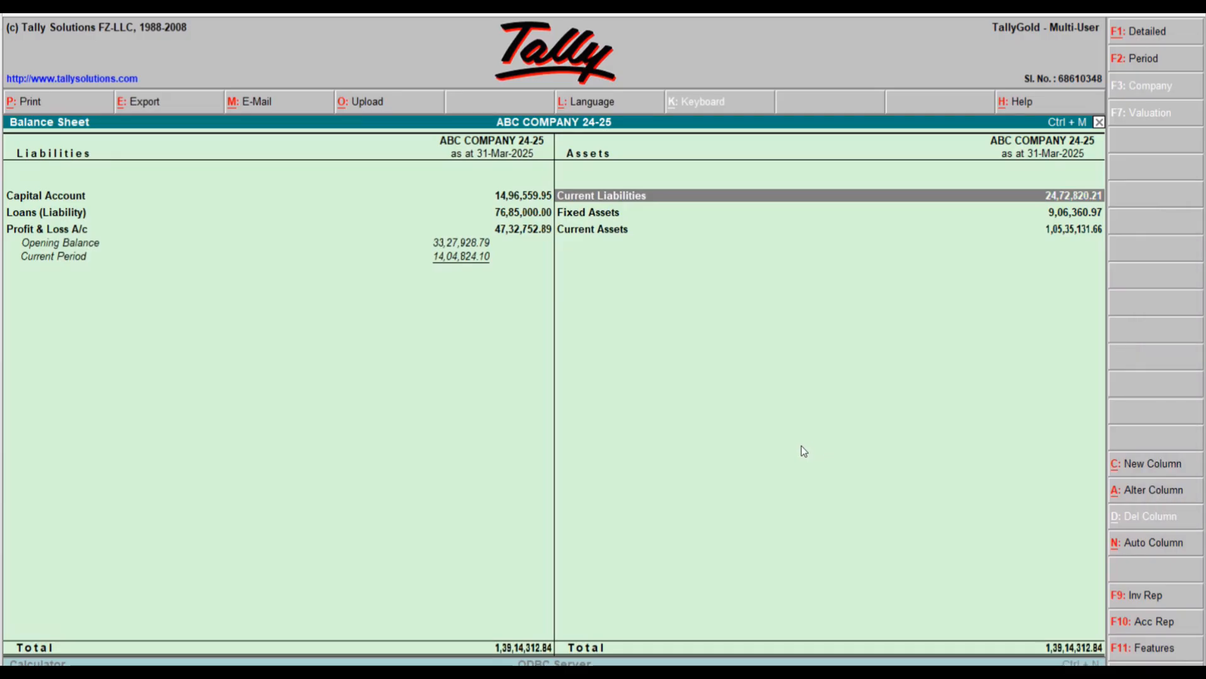
# - Close the Balance Sheet in Tally, open the Profit & Loss A/c, and select the Closing Stock line
pyautogui.press('Escape')
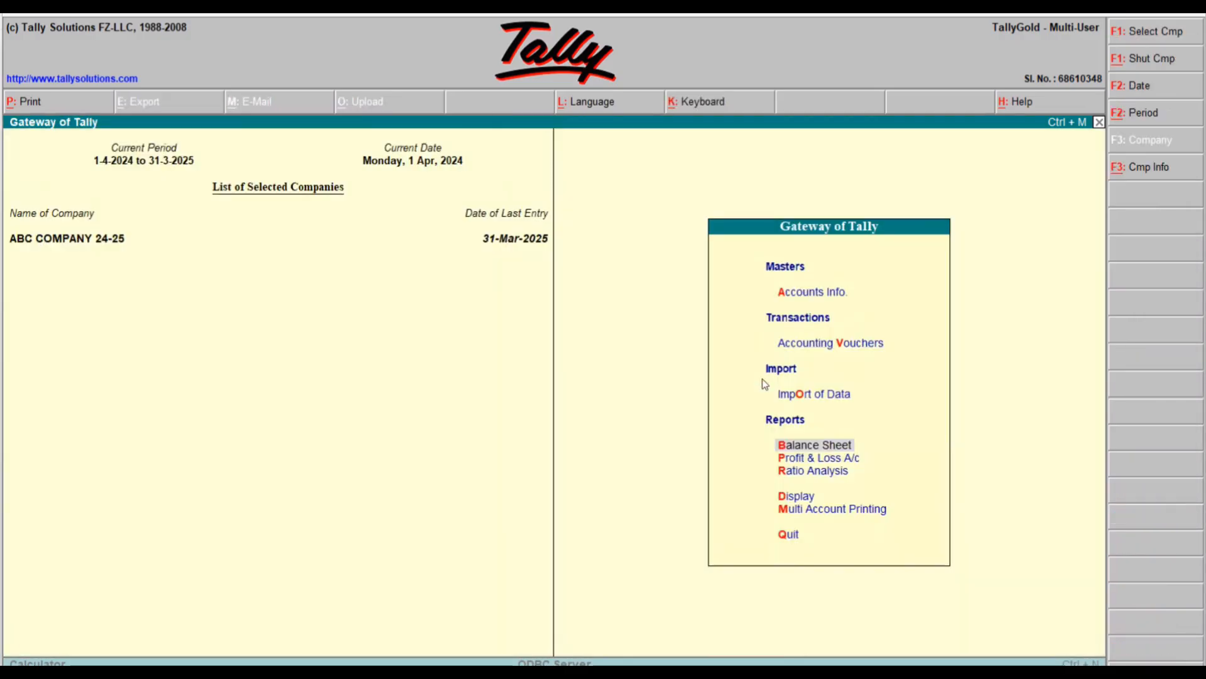
pyautogui.click(843, 456)
pyautogui.click(842, 456)
pyautogui.click(1066, 233)
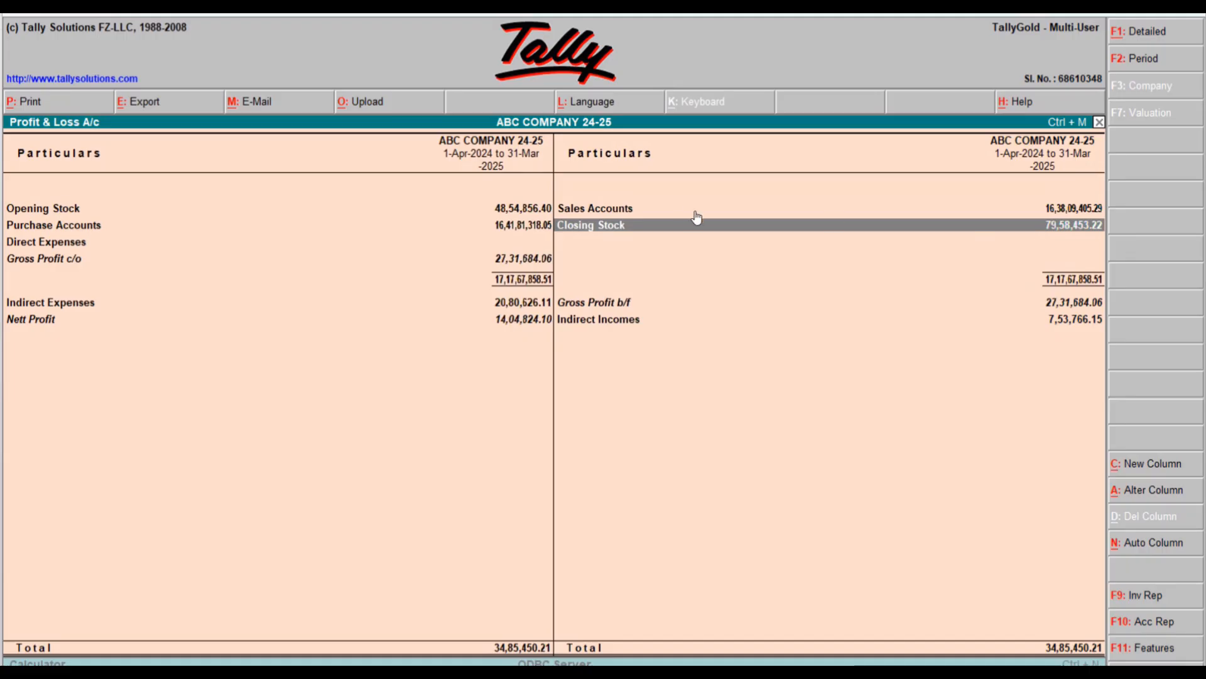